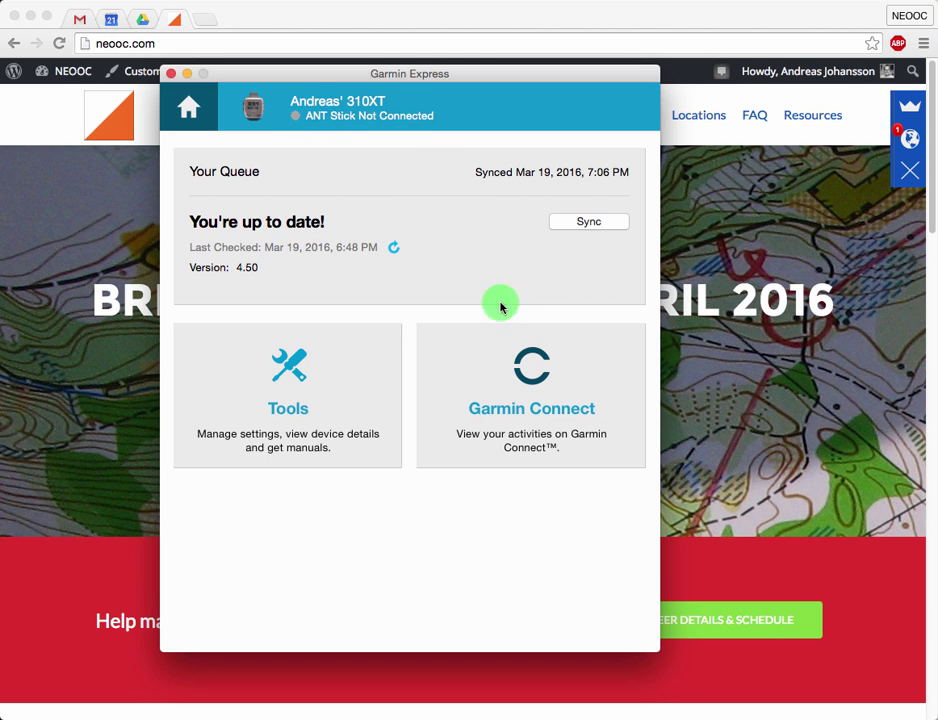
Open the Garmin Connect dashboard in Chrome from the Garmin Express tile.
left_click(518, 362)
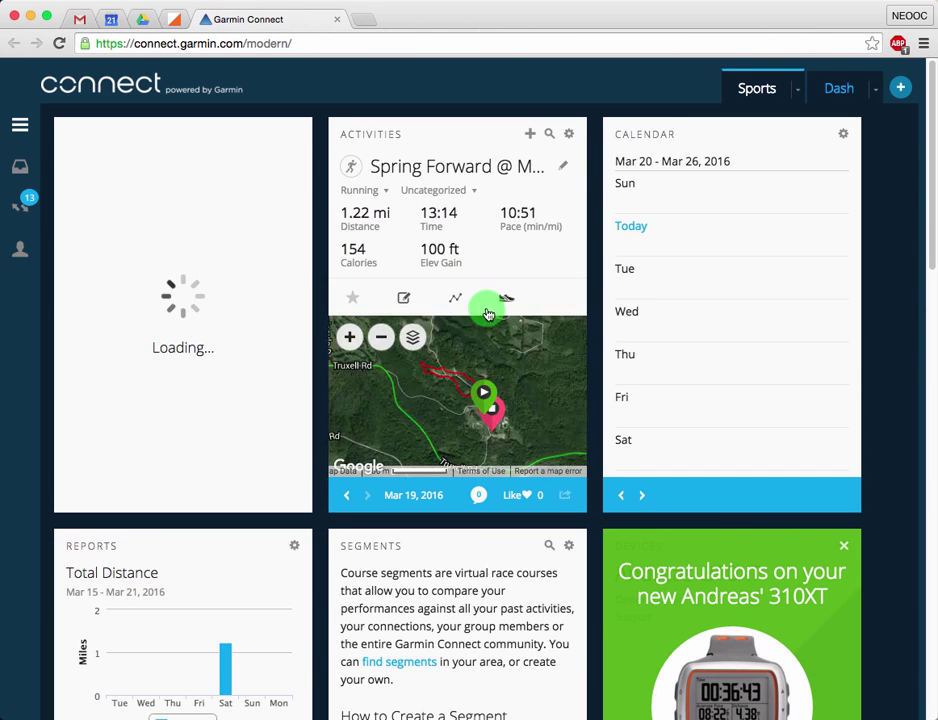
Open the Spring Forward run, frame its trail on the map, and open the gear export options.
left_click(419, 170)
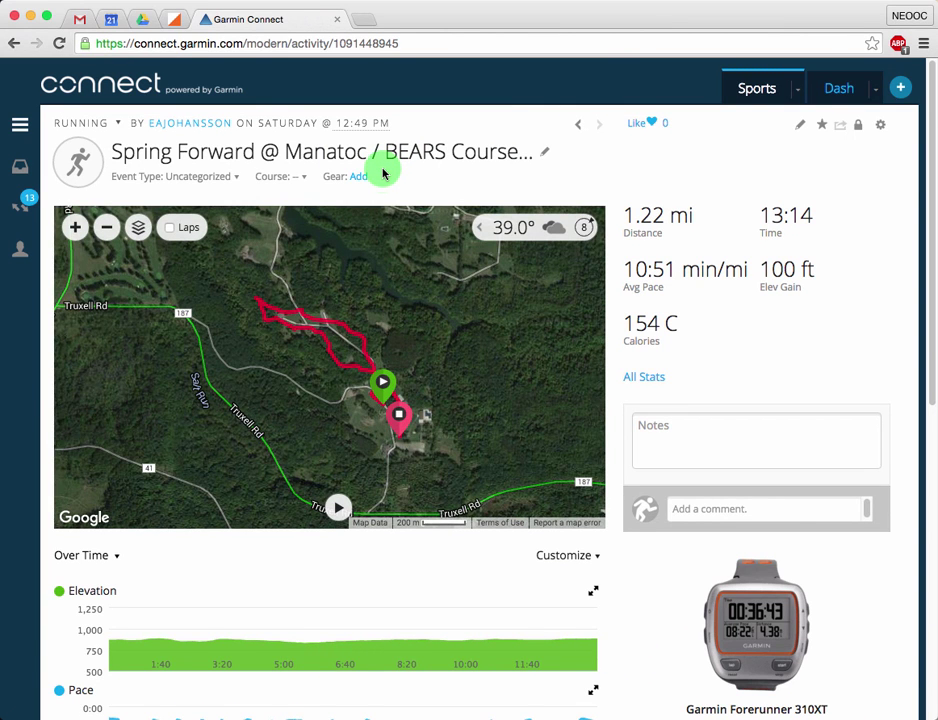
left_click_drag(428, 412, 419, 384)
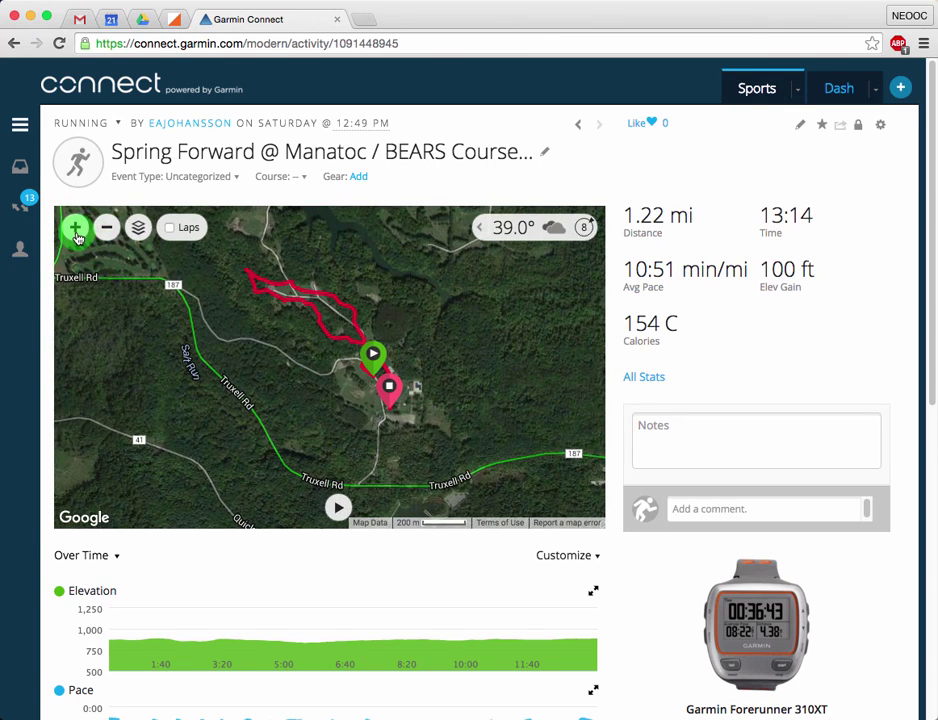
left_click(75, 228)
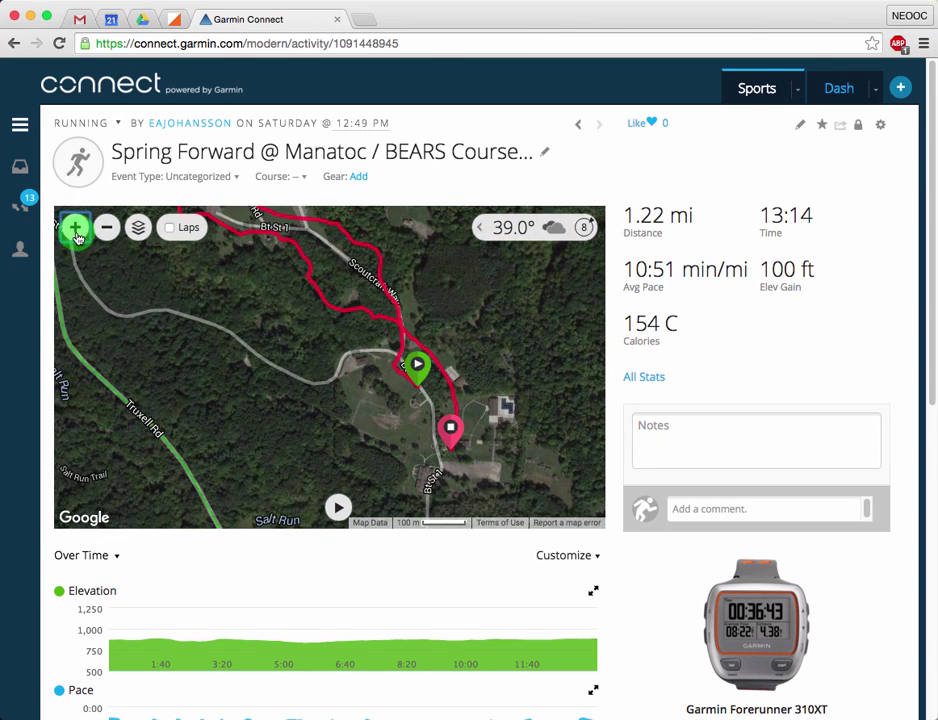
left_click(75, 228)
left_click_drag(368, 372, 412, 396)
left_click(106, 228)
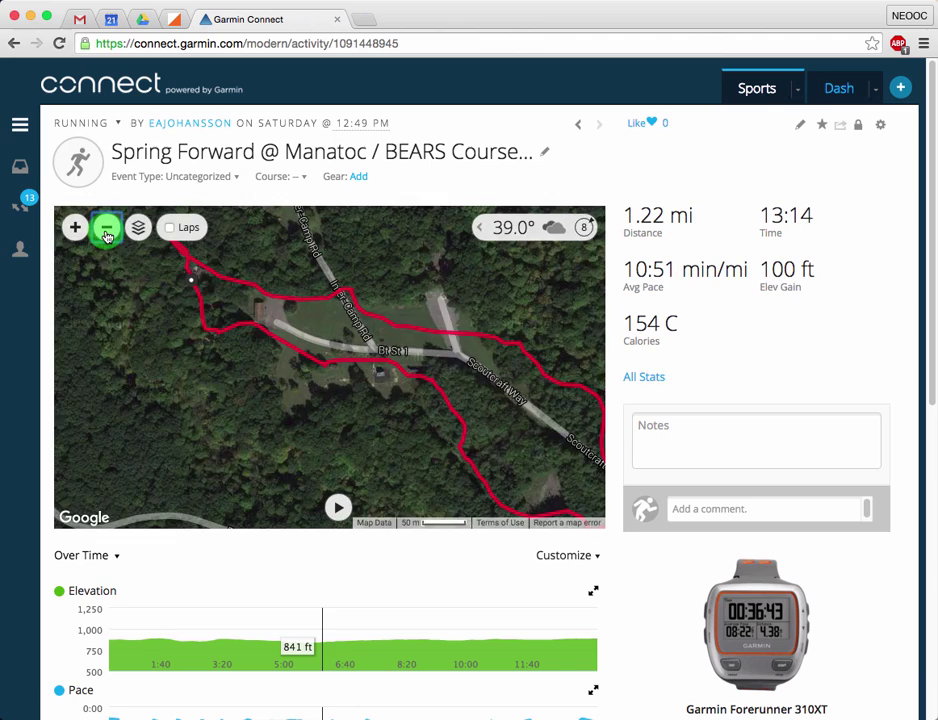
left_click_drag(268, 404, 276, 377)
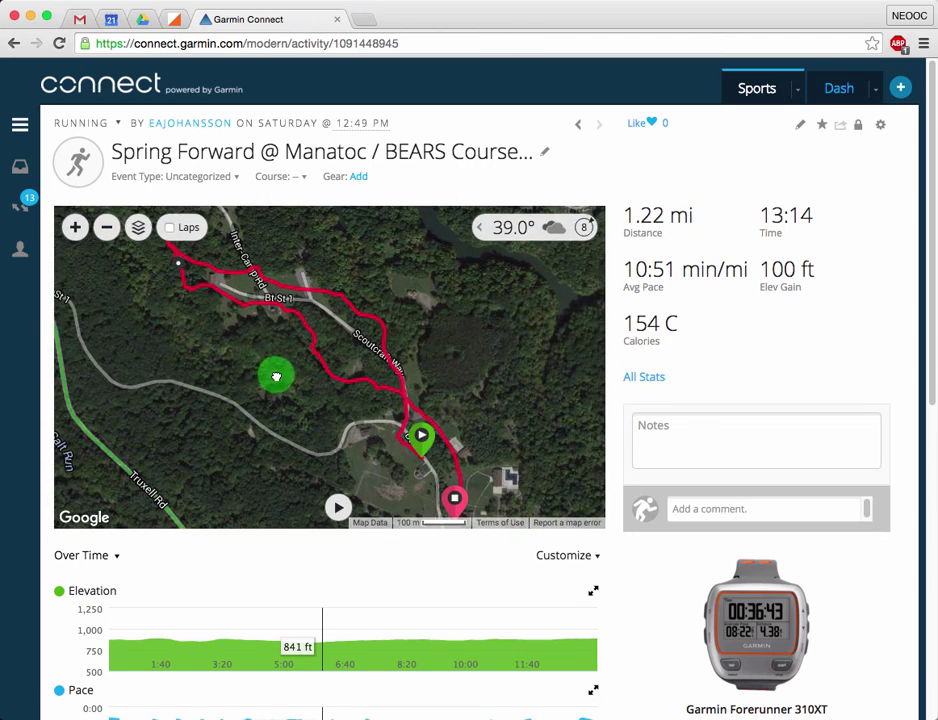
left_click_drag(461, 383, 463, 346)
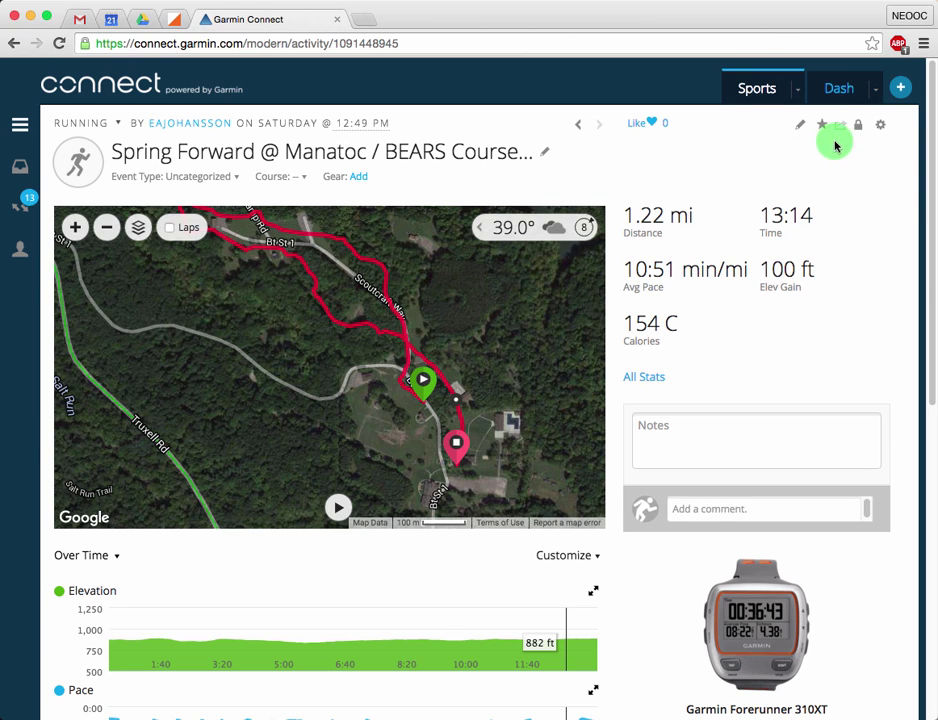
left_click(881, 127)
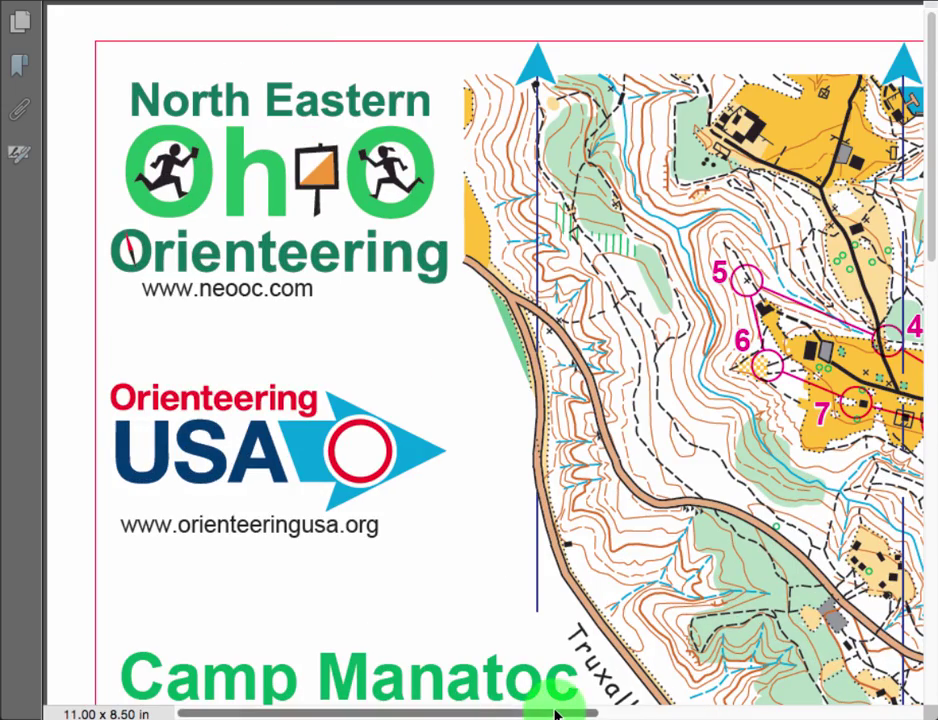
Scroll Acrobat right to the course map and screenshot that region with Cmd+Shift+4.
left_click_drag(555, 712, 775, 639)
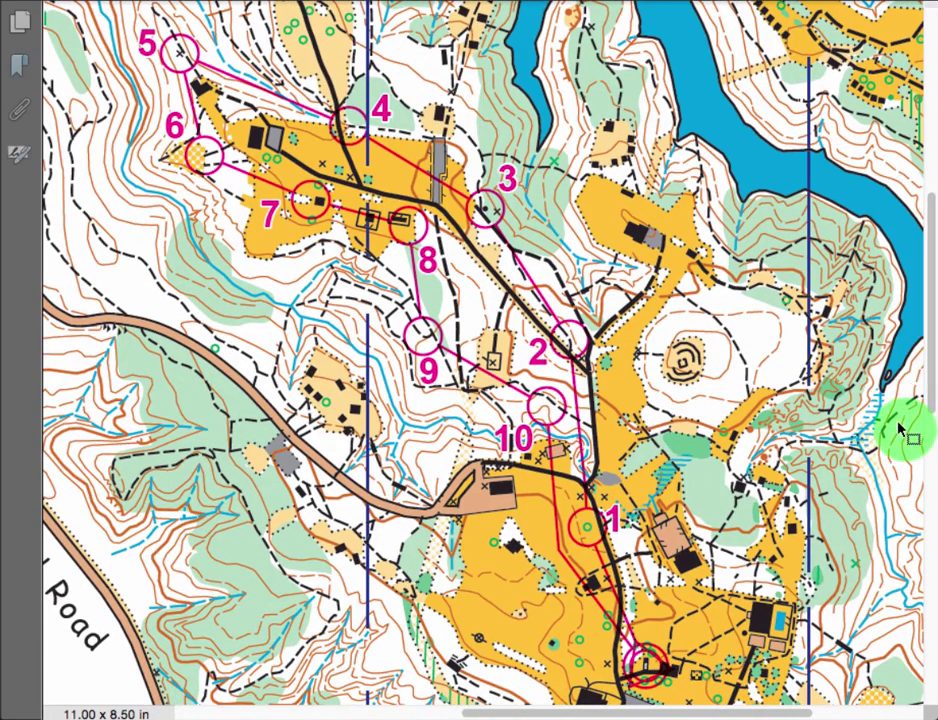
key("super+shift+4")
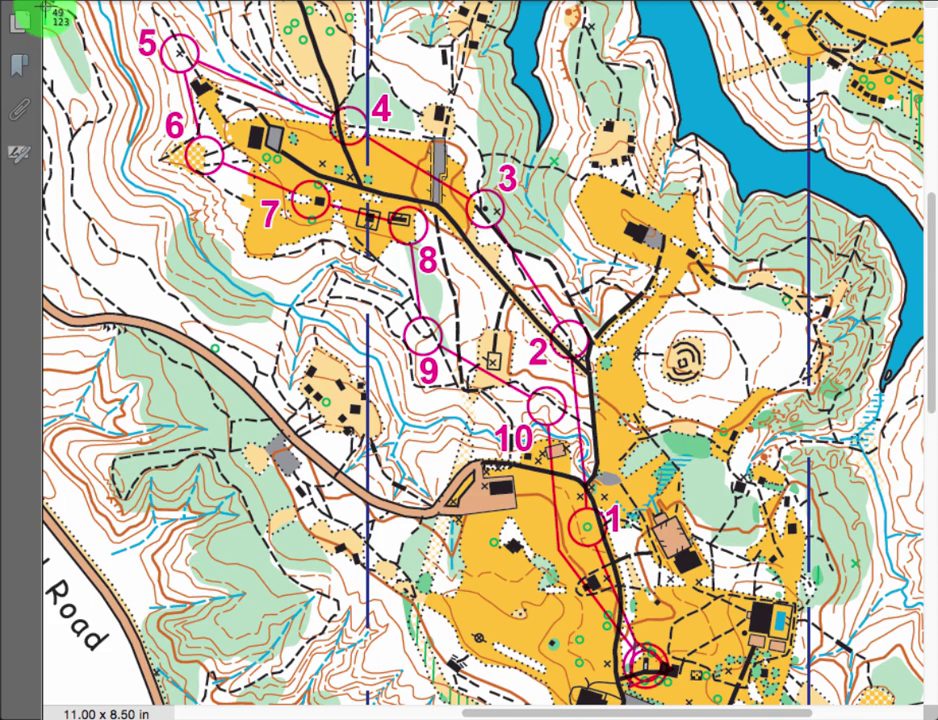
left_click_drag(40, 8, 916, 702)
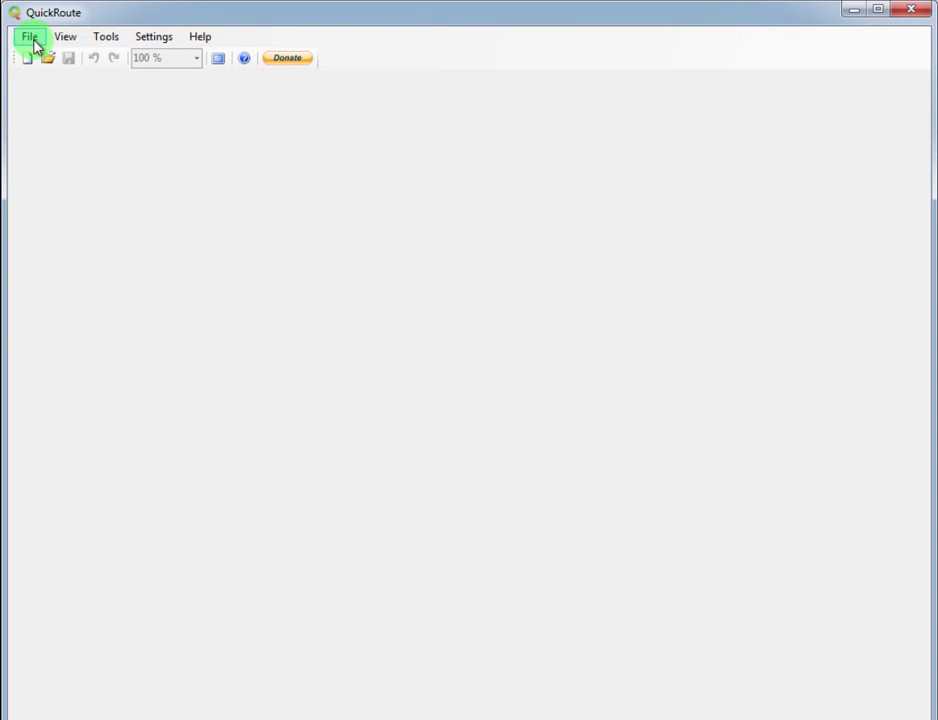
Create a new document with Screen Shot 2016-03-21 at 9.33.13 AM.png as its map image.
left_click(30, 37)
left_click(62, 58)
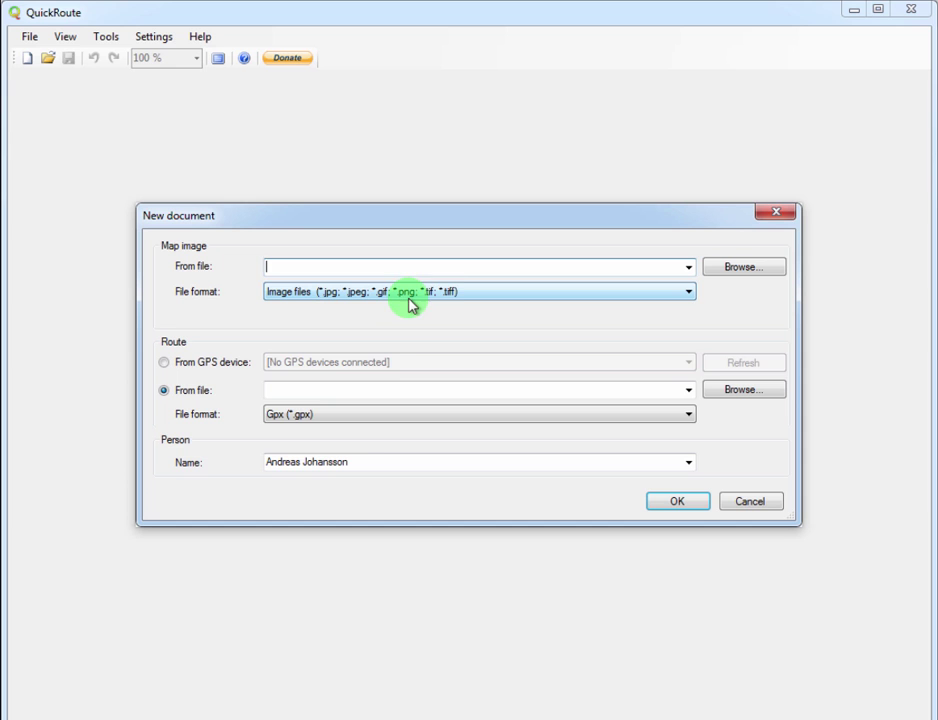
left_click(743, 268)
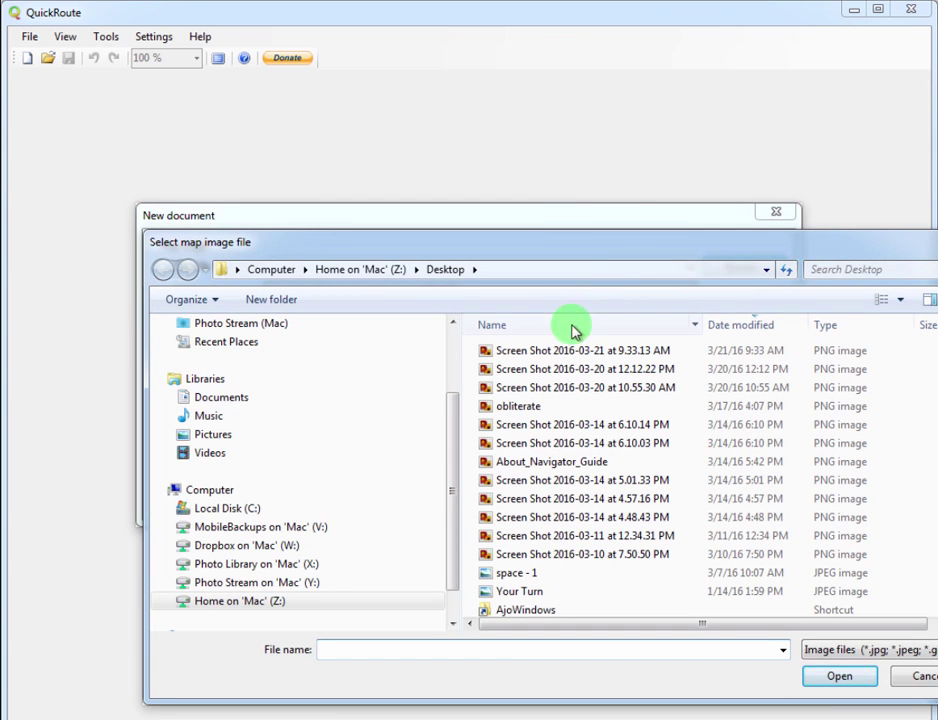
left_click(553, 352)
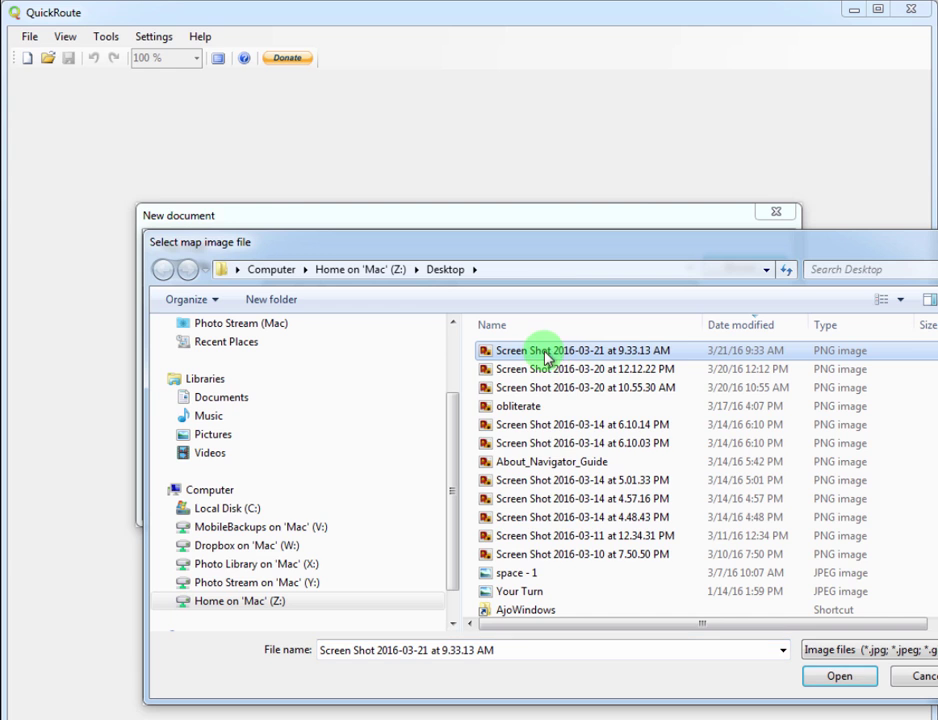
left_click(838, 678)
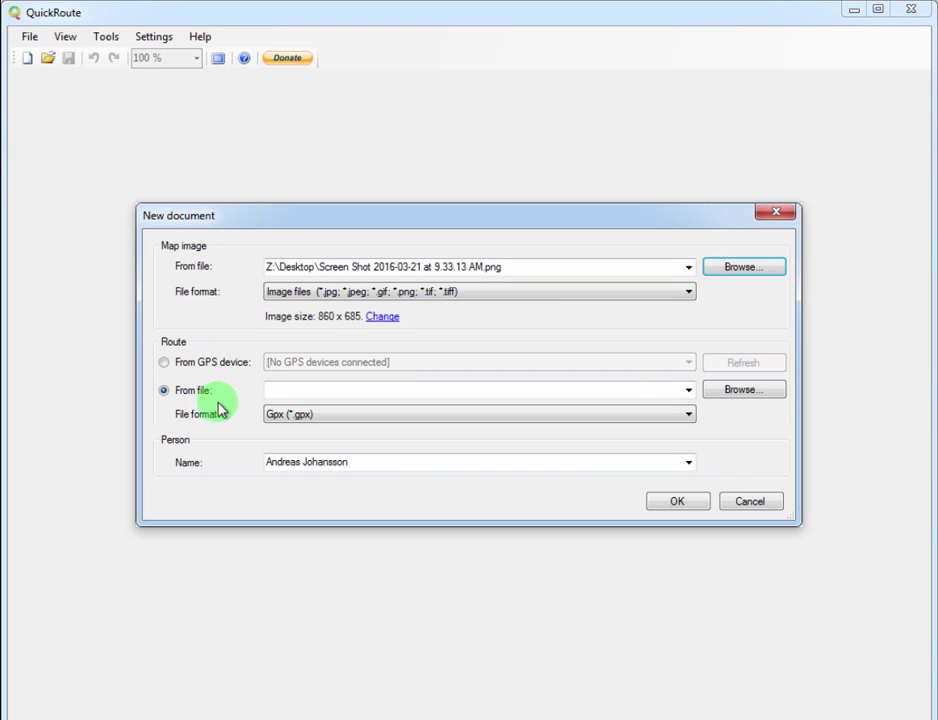
left_click(356, 416)
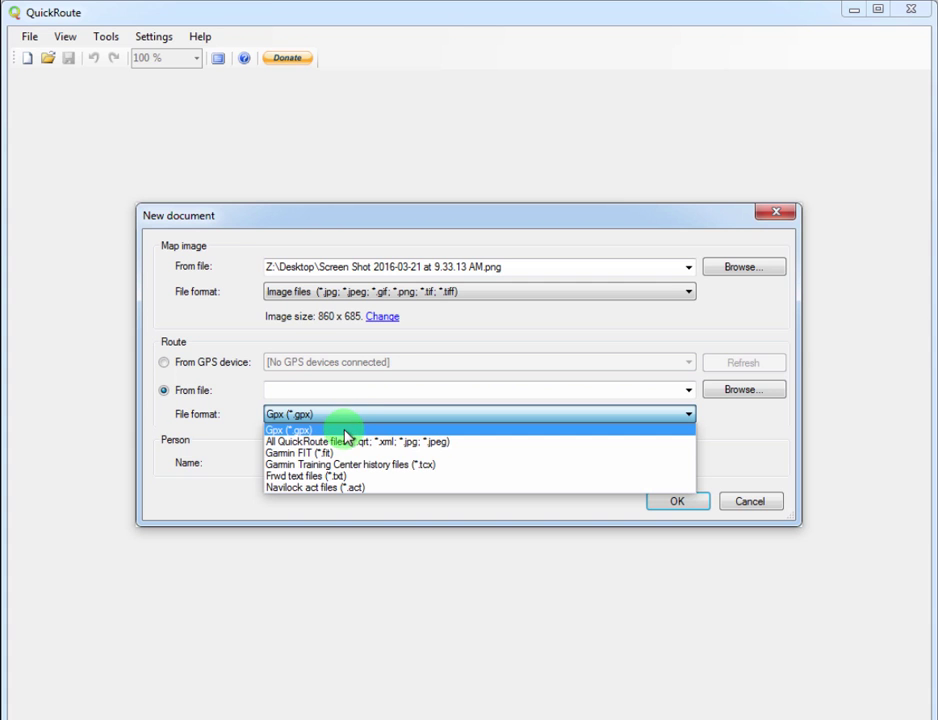
left_click(344, 431)
left_click(771, 396)
left_click_drag(775, 246, 691, 163)
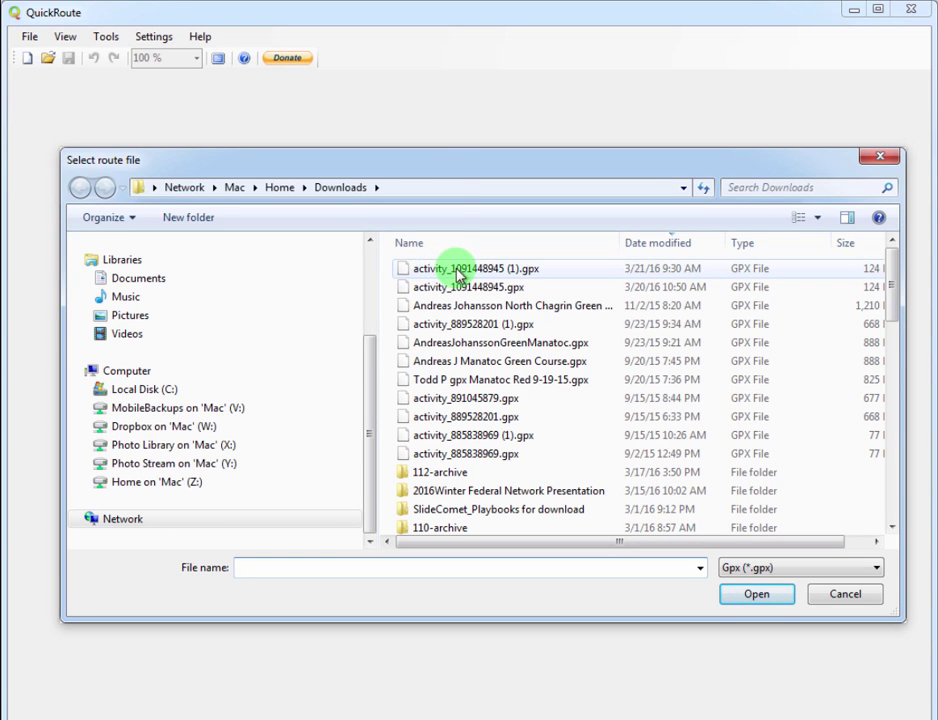
left_click(512, 272)
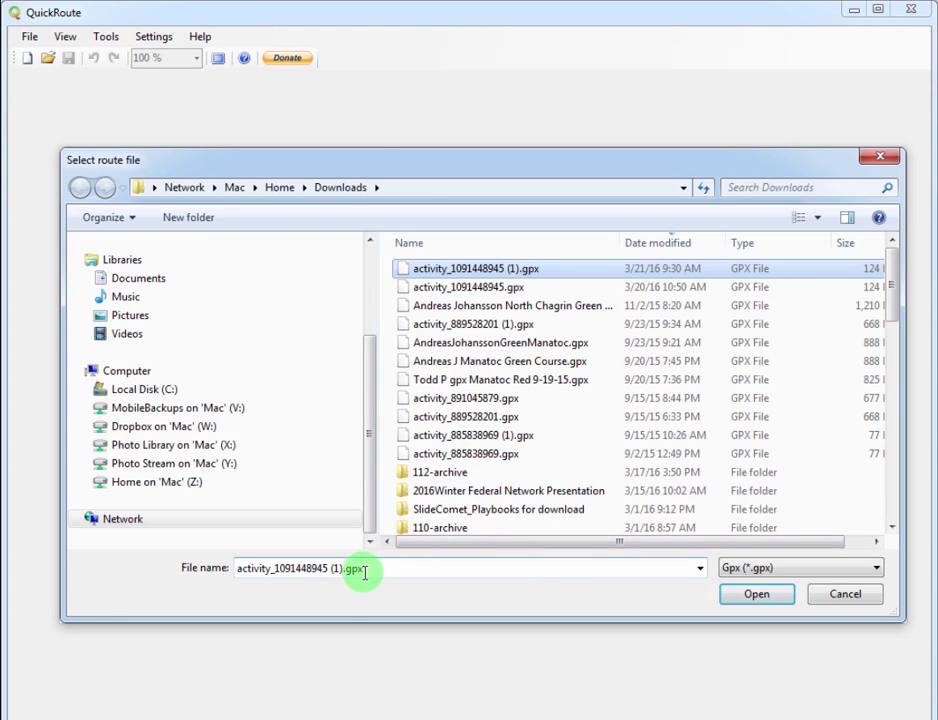
left_click(738, 597)
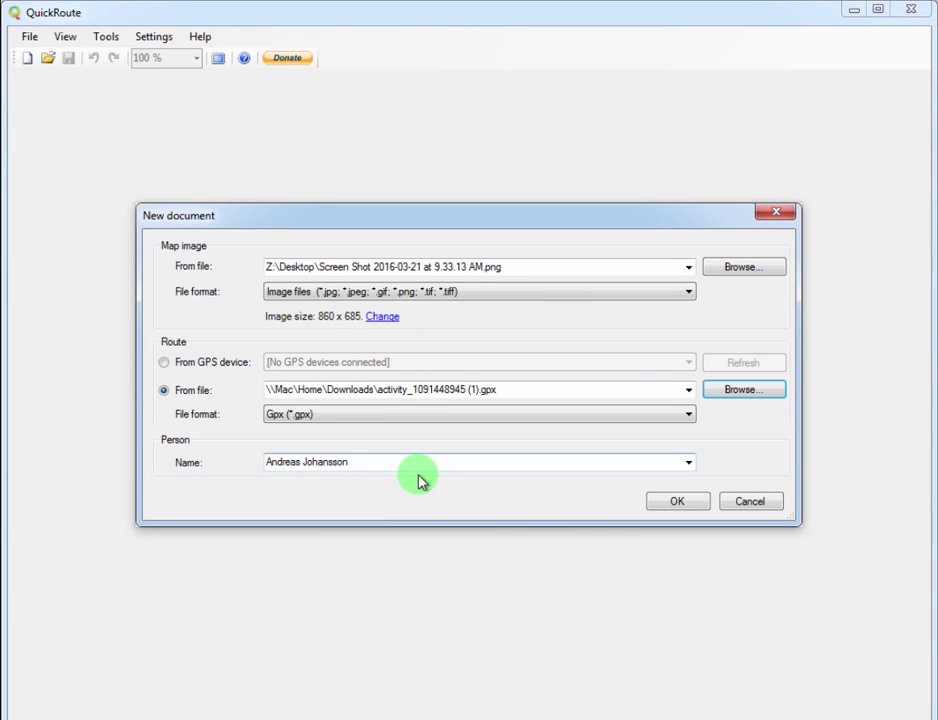
left_click(680, 502)
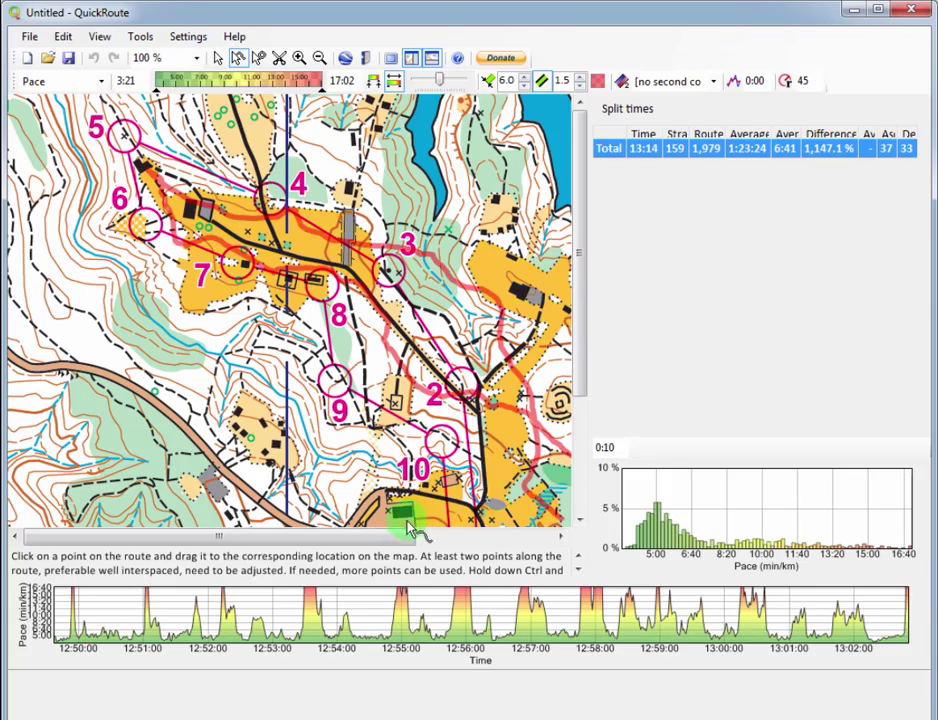
Drag a GPS route point onto control 1 and pin it there.
left_click_drag(396, 536, 473, 538)
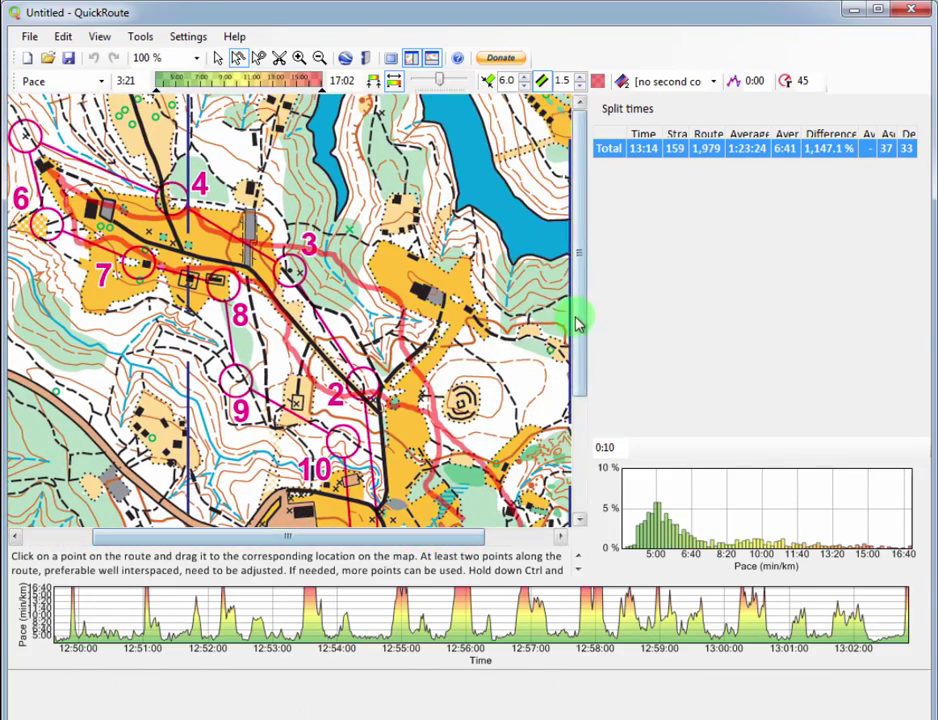
left_click_drag(580, 295, 588, 425)
mouse_move(541, 410)
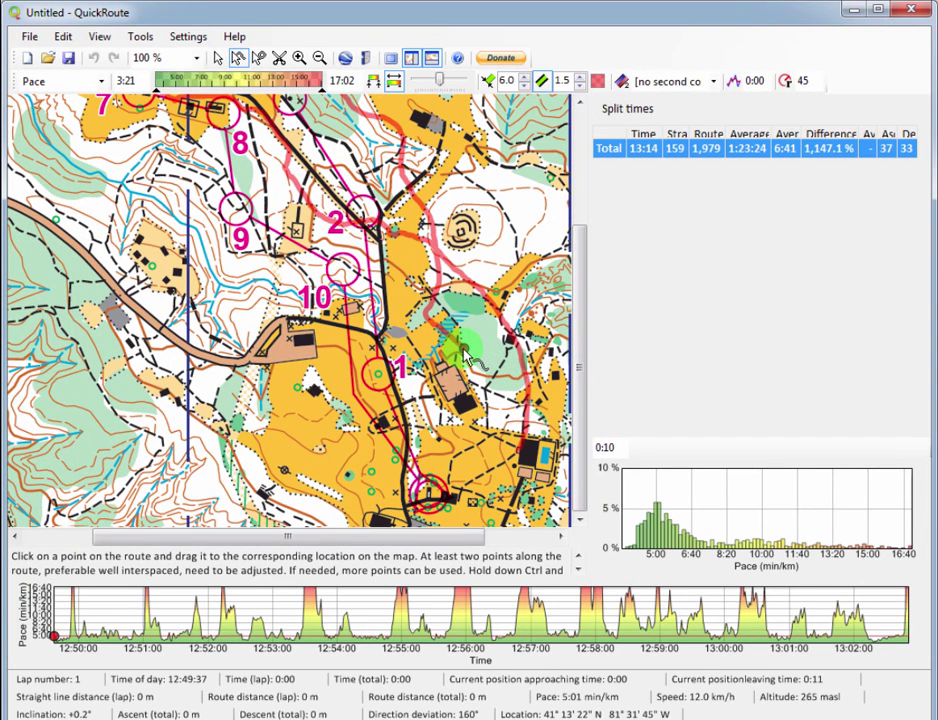
left_click_drag(467, 351, 377, 376)
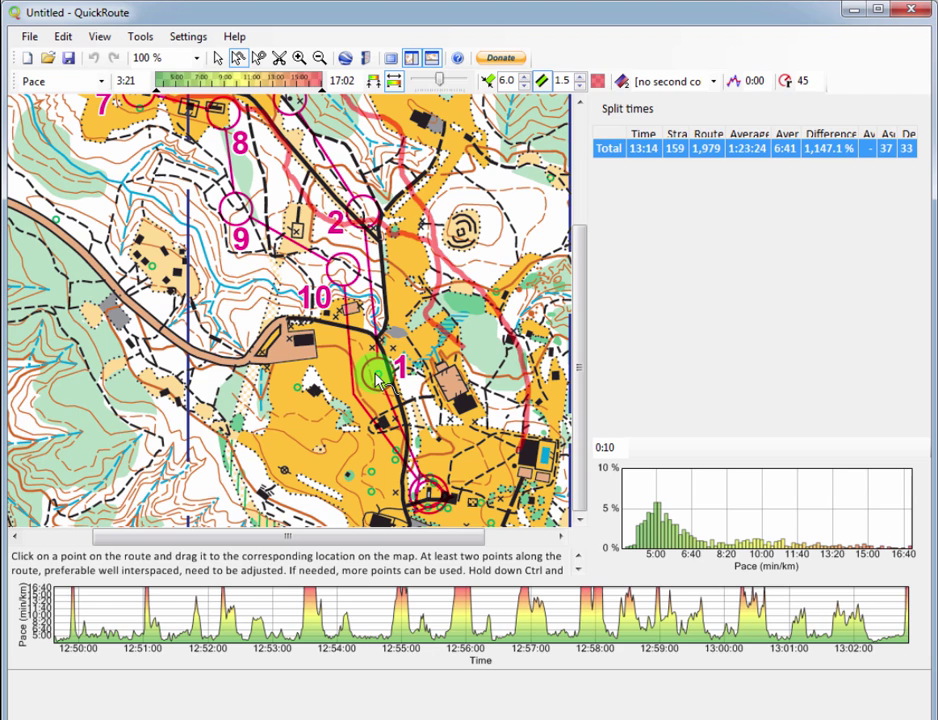
mouse_move(460, 362)
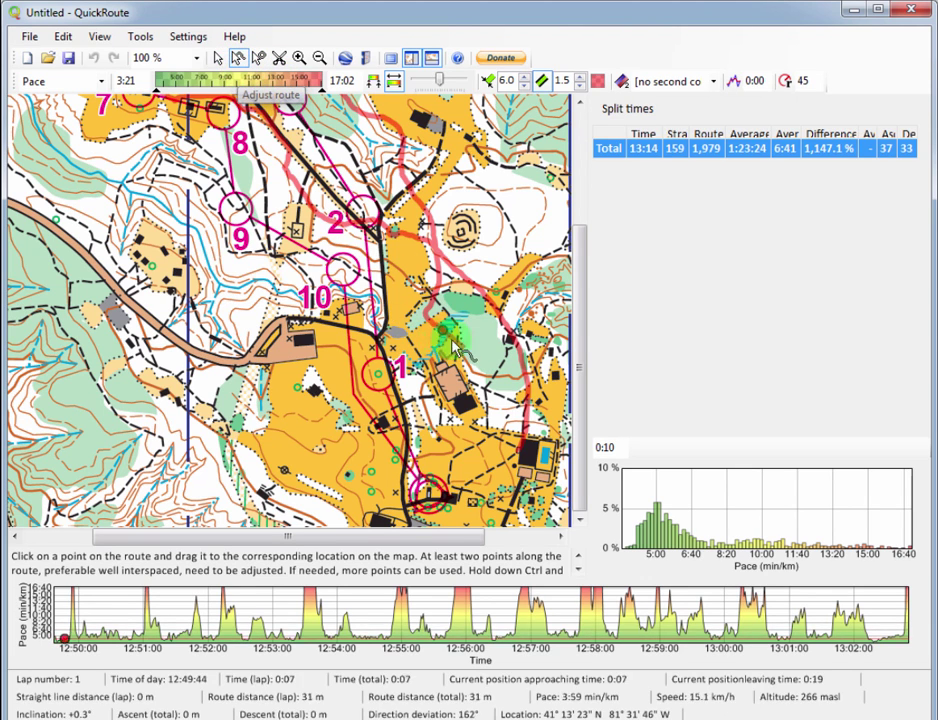
left_click_drag(466, 355, 381, 380)
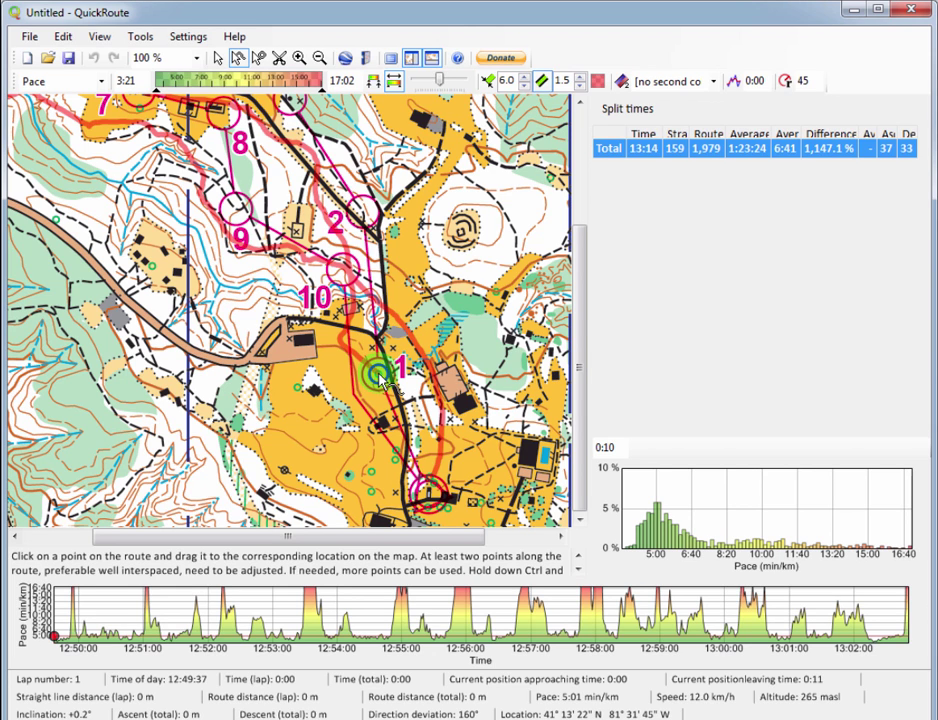
left_click_drag(381, 380, 380, 377)
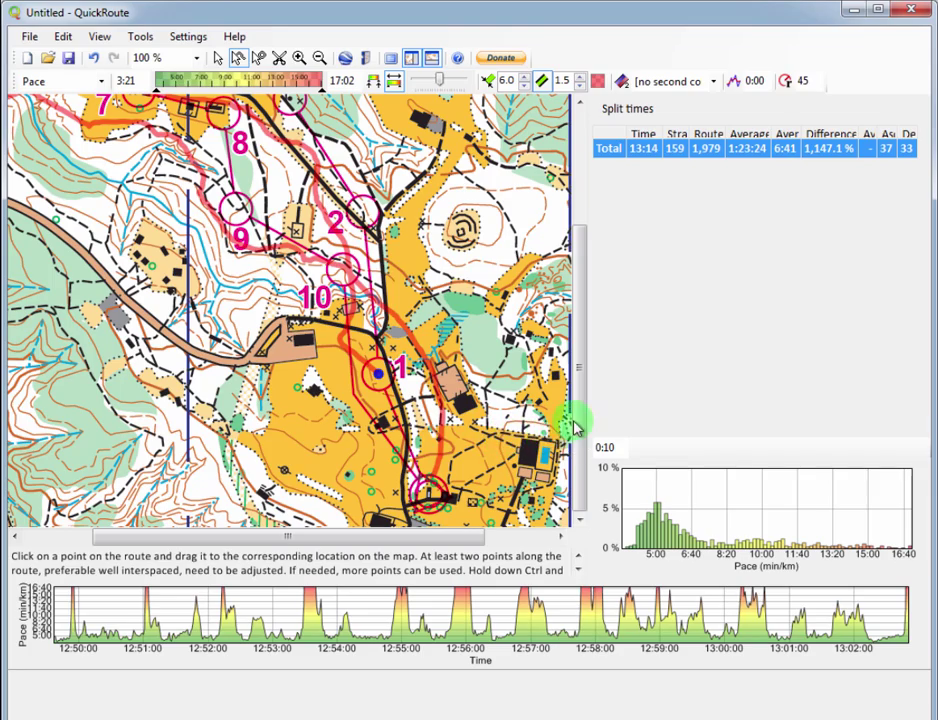
Pin the track onto the control 5, 9 and 10 circles.
left_click_drag(571, 425, 582, 297)
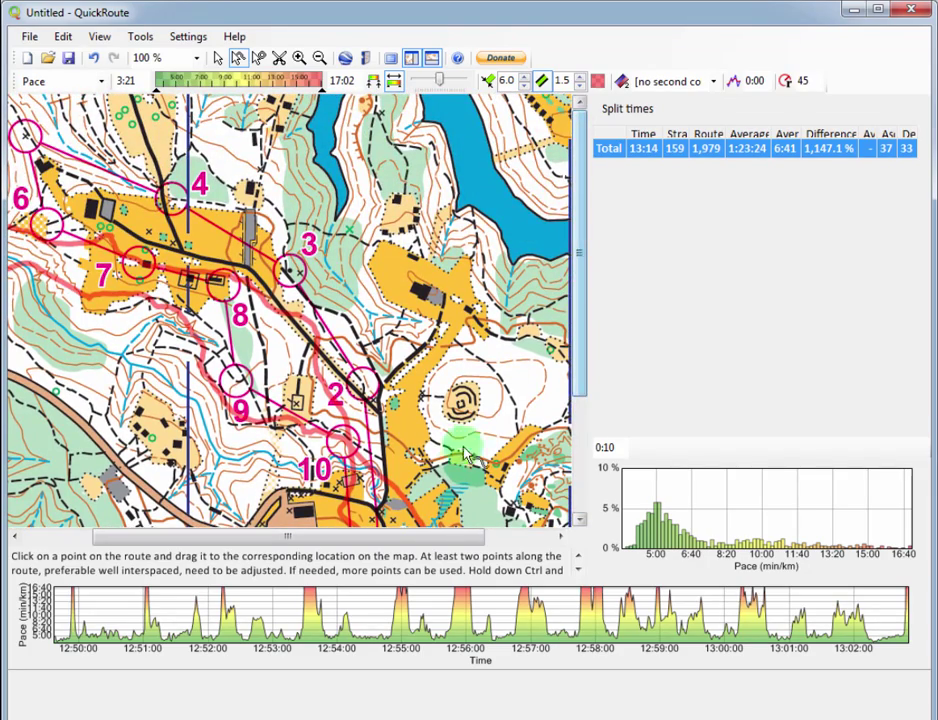
left_click_drag(412, 537, 318, 536)
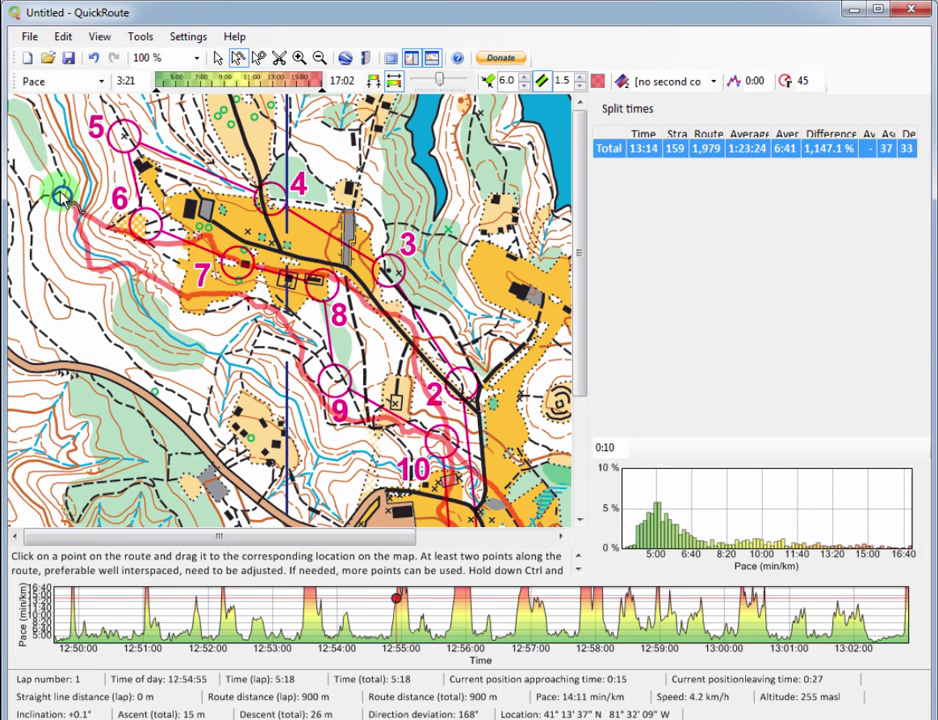
mouse_move(62, 197)
left_mouse_down()
mouse_move(120, 128)
mouse_move(132, 146)
left_mouse_up()
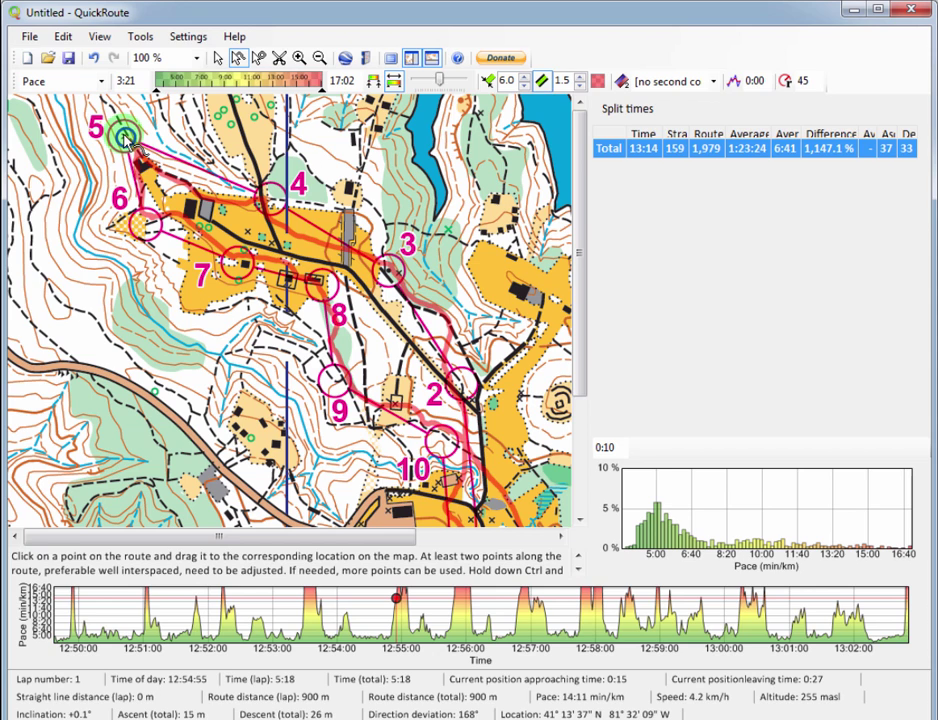
left_click_drag(127, 140, 126, 138)
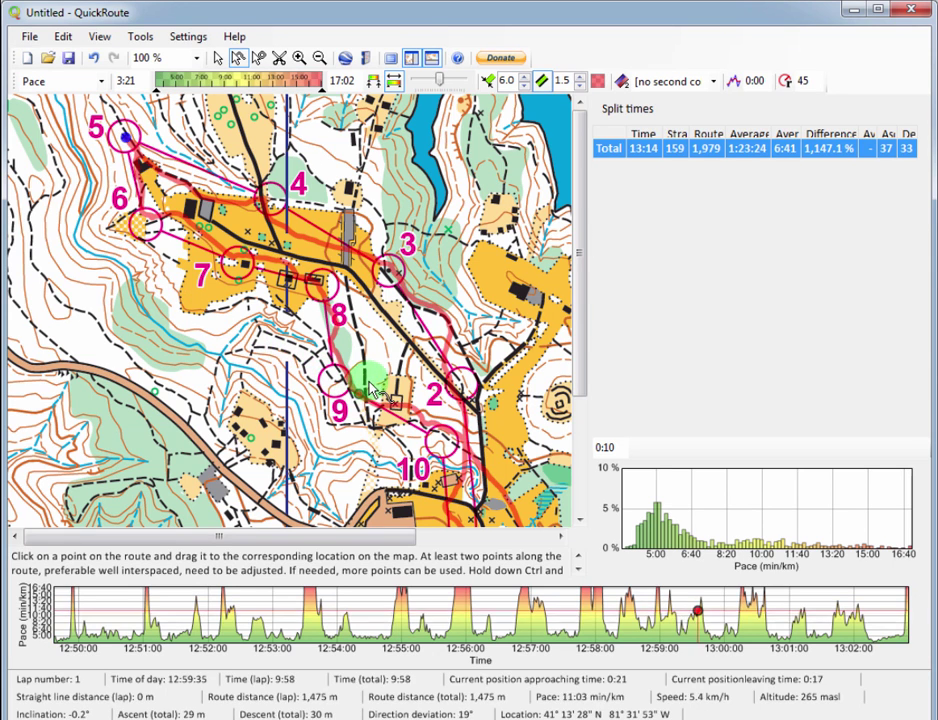
mouse_move(388, 398)
left_mouse_down()
mouse_move(479, 389)
mouse_move(508, 404)
left_mouse_up()
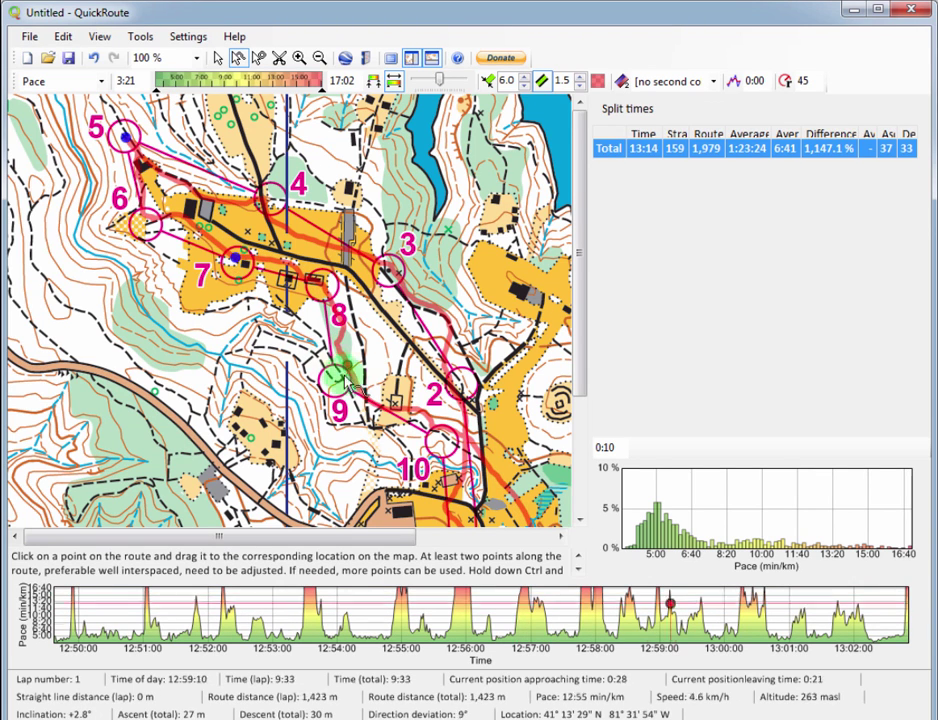
left_click_drag(355, 378, 340, 382)
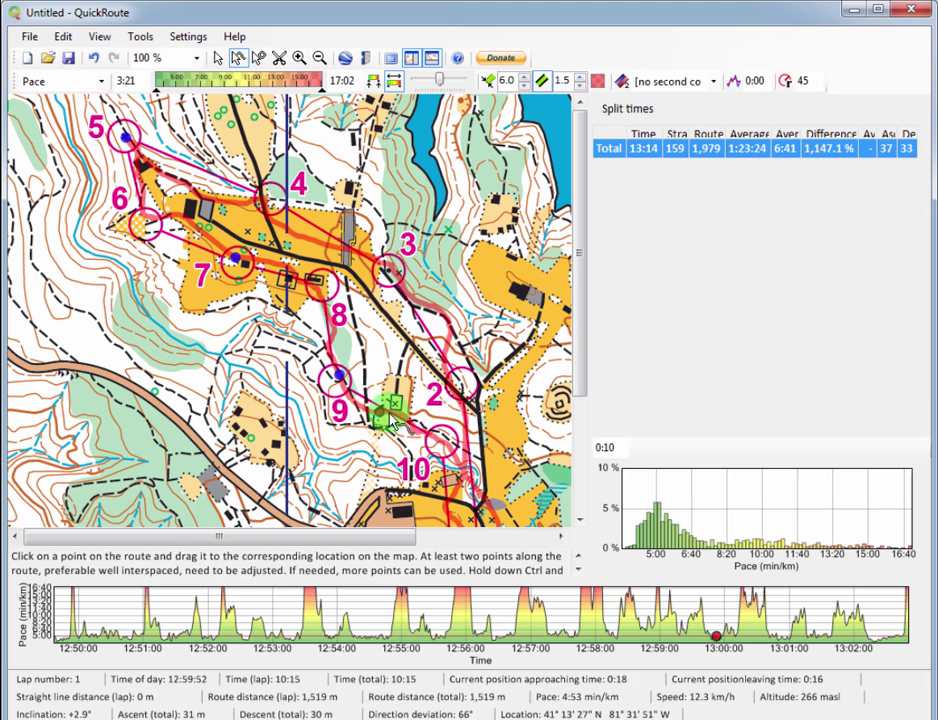
left_click_drag(450, 458, 458, 460)
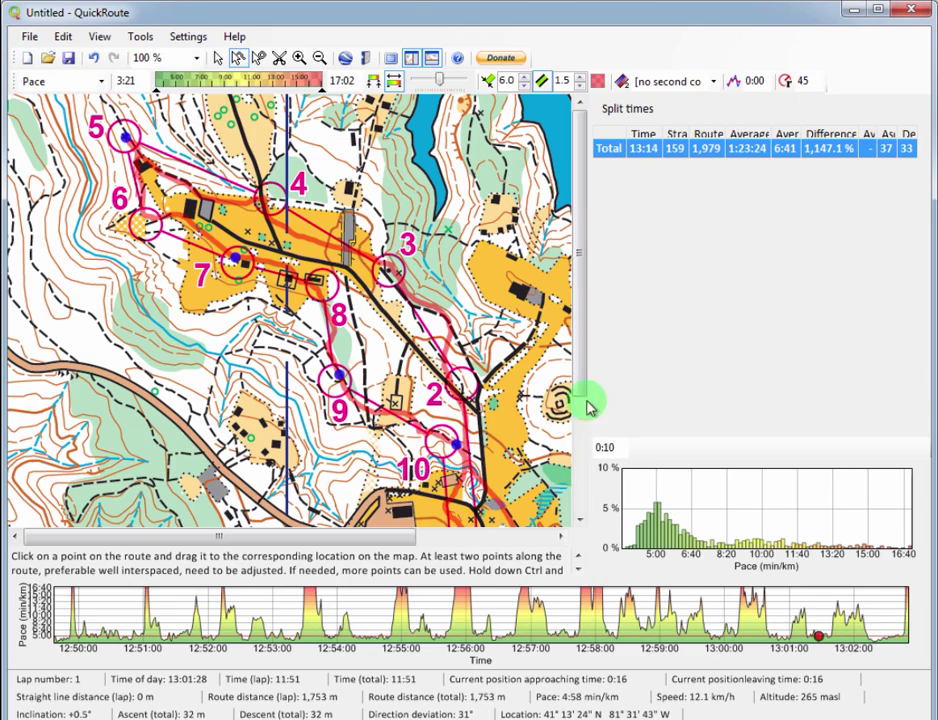
Move the track onto the trails near controls 1, 2 and 3, and add a finish adjustment point.
left_click_drag(584, 395, 582, 465)
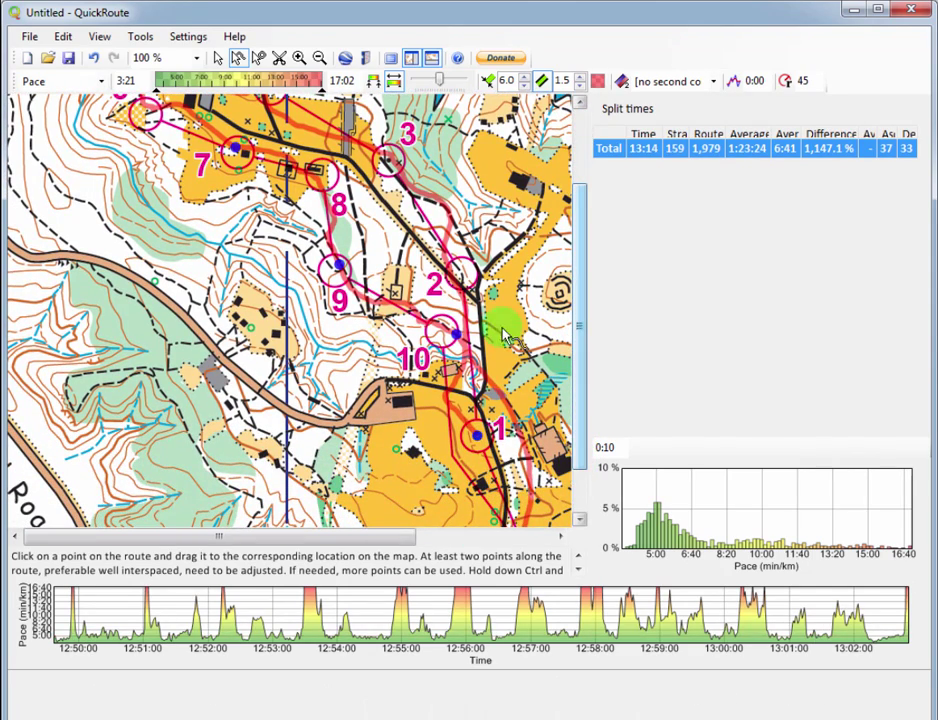
mouse_move(470, 418)
left_mouse_down()
mouse_move(474, 404)
mouse_move(482, 410)
left_mouse_up()
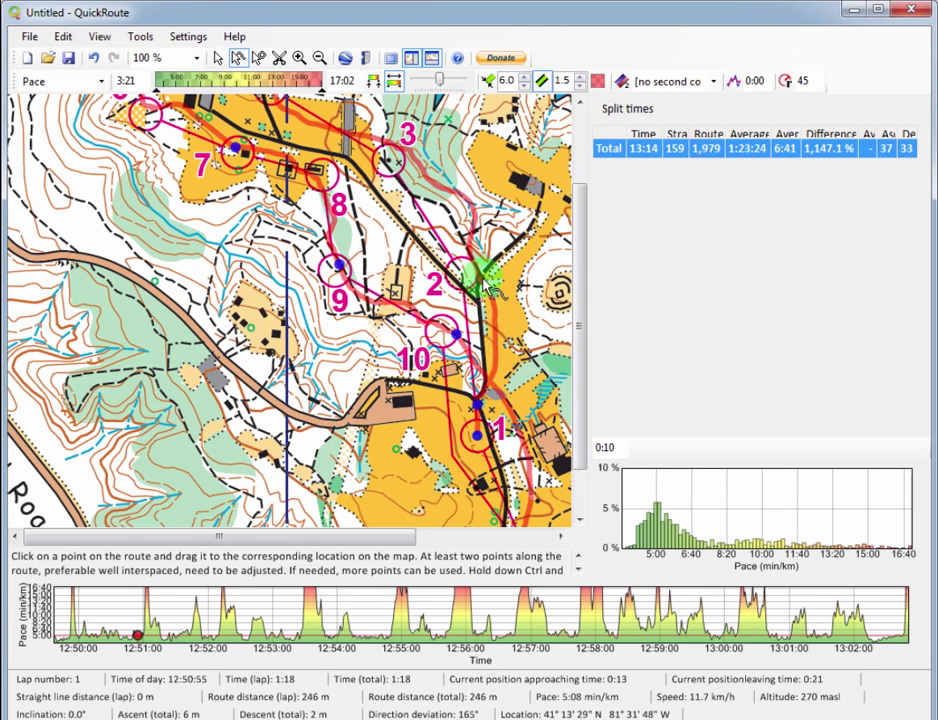
left_click_drag(494, 336, 472, 295)
left_click_drag(424, 197, 411, 191)
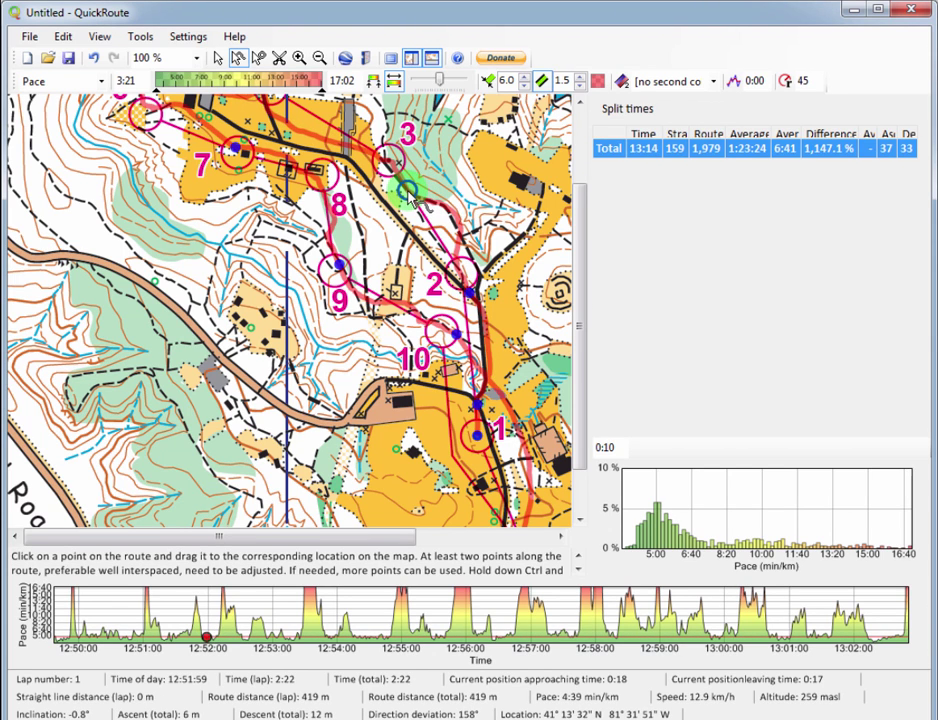
left_click_drag(416, 201, 414, 199)
mouse_move(586, 300)
left_mouse_down()
mouse_move(584, 310)
mouse_move(582, 274)
left_mouse_up()
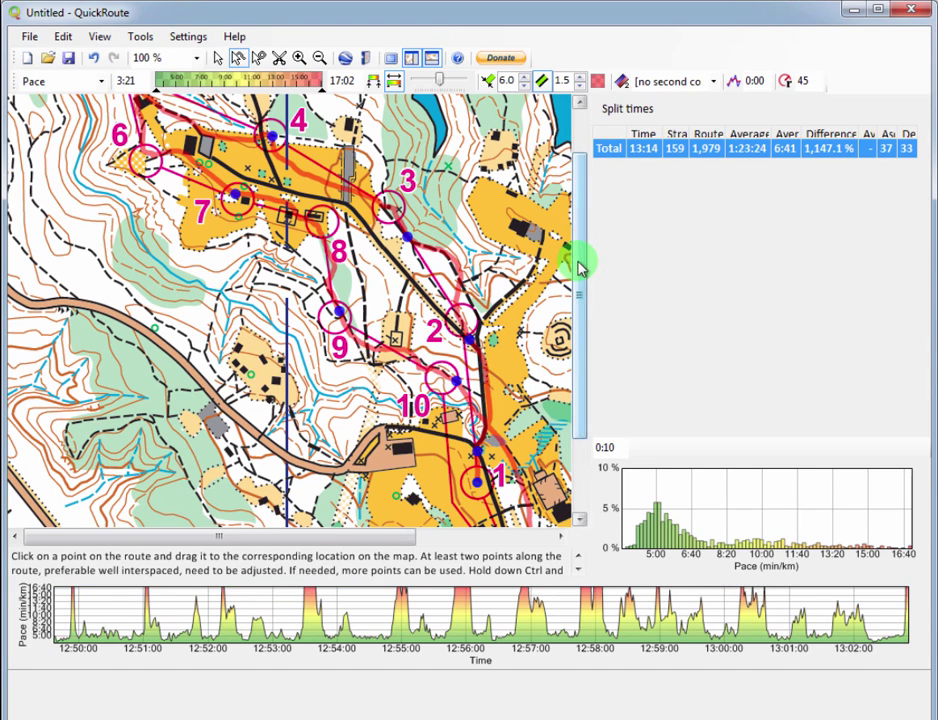
left_click_drag(582, 259, 578, 364)
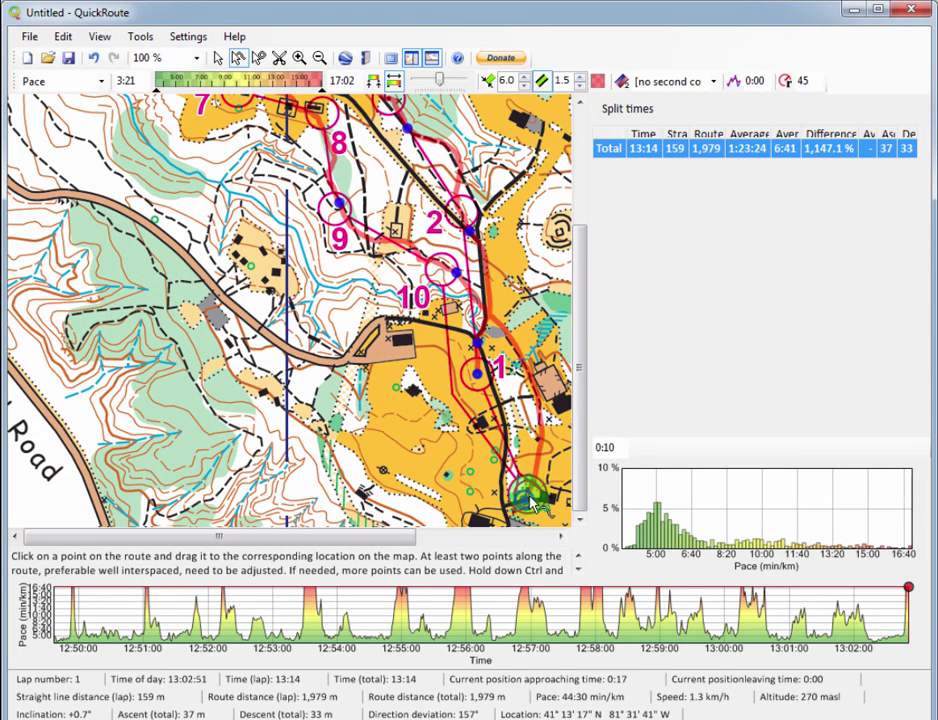
left_click(530, 494)
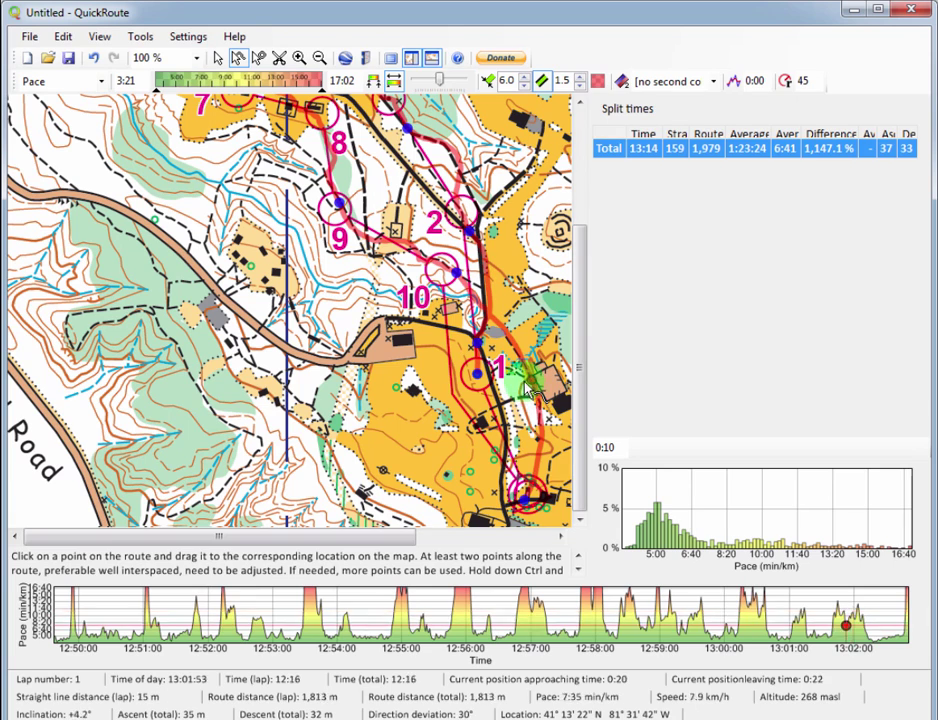
Switch to the Pointer tool and set route line width 7.0 and border width 2.5.
left_click(220, 60)
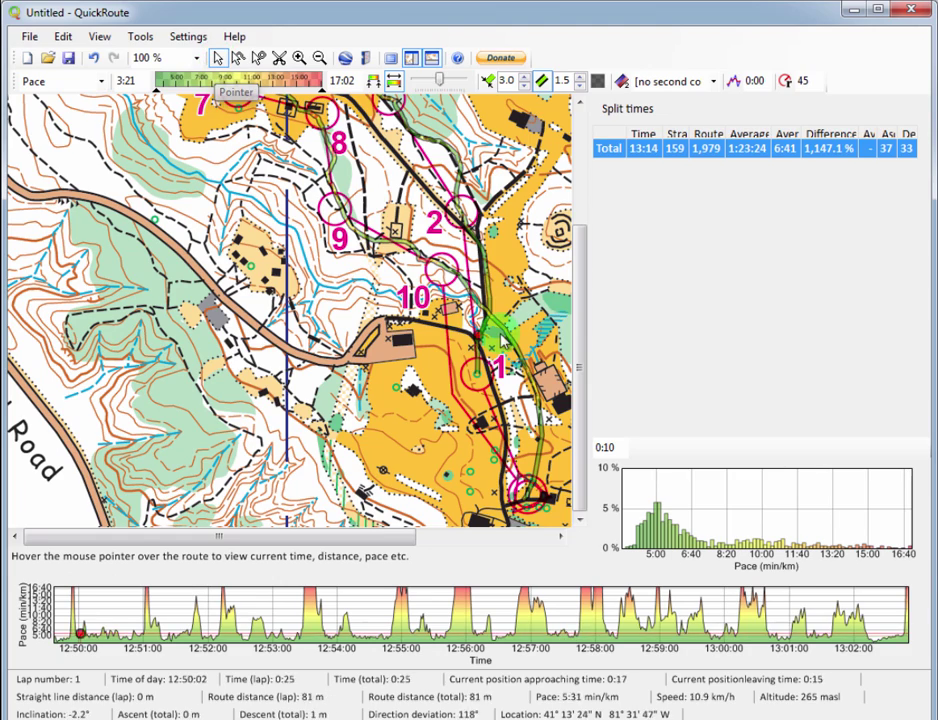
left_click_drag(580, 362, 586, 300)
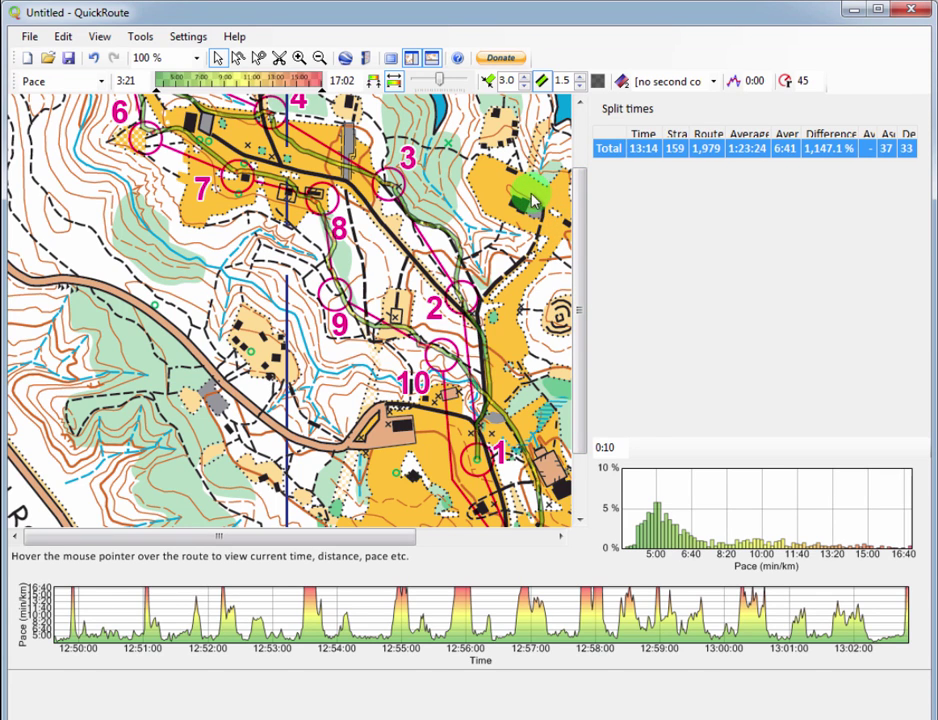
left_click(525, 79)
left_click(525, 79)
left_click(525, 79)
left_click(525, 79)
left_click(581, 77)
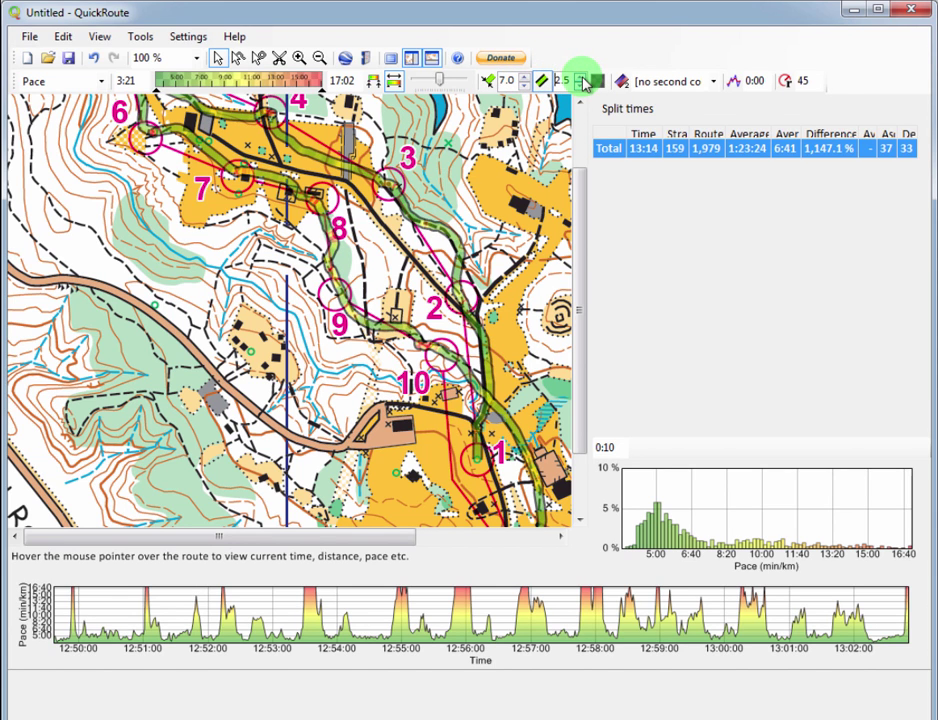
Start saving the route as a QuickRoute .qrt file.
left_click_drag(582, 193, 585, 126)
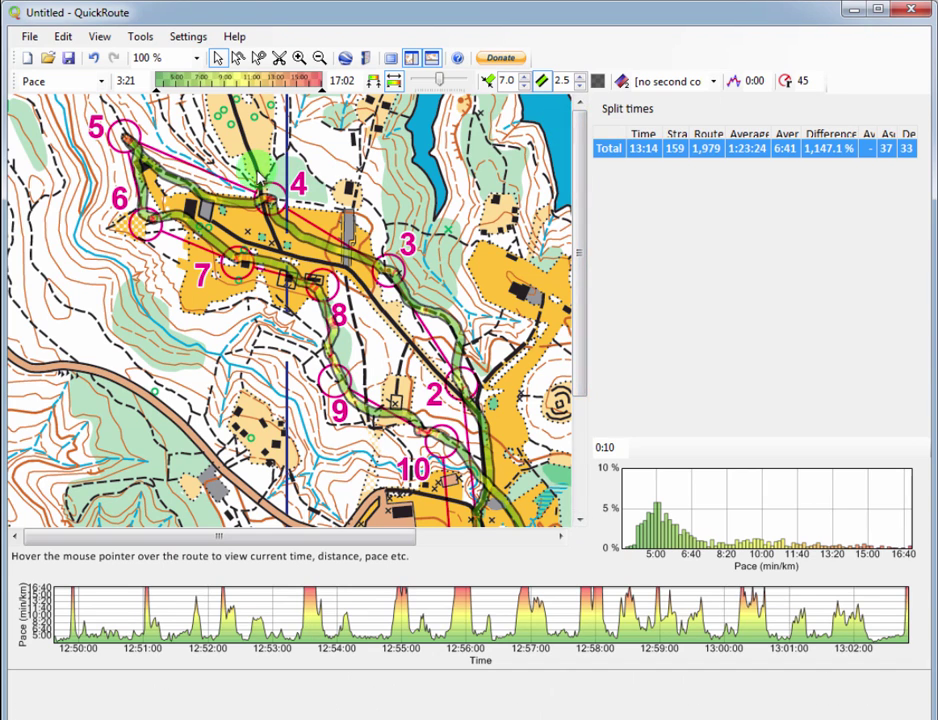
mouse_move(261, 180)
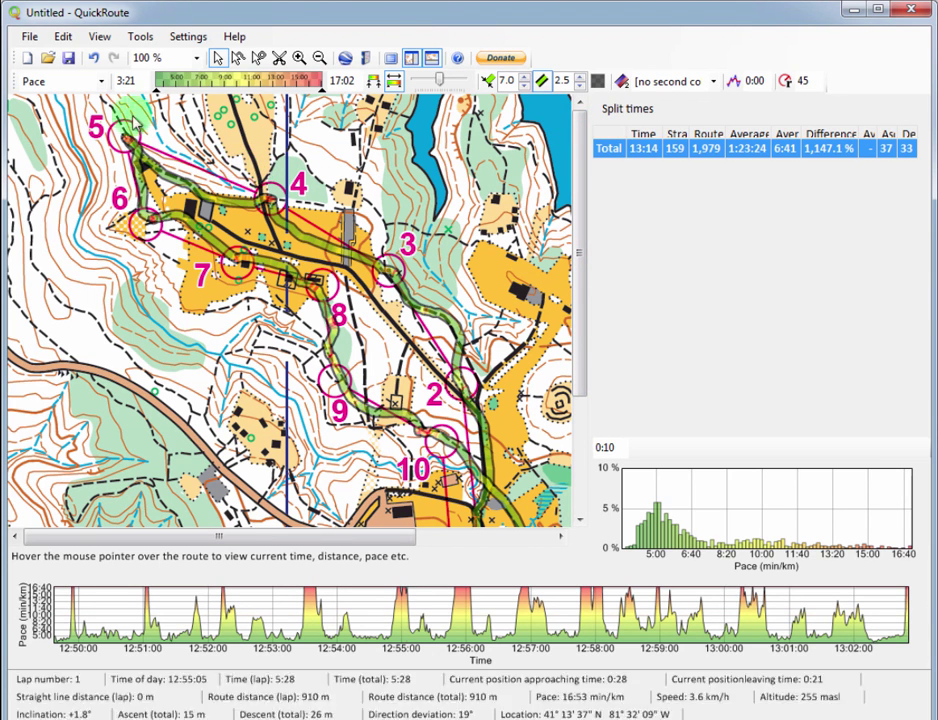
left_click(69, 62)
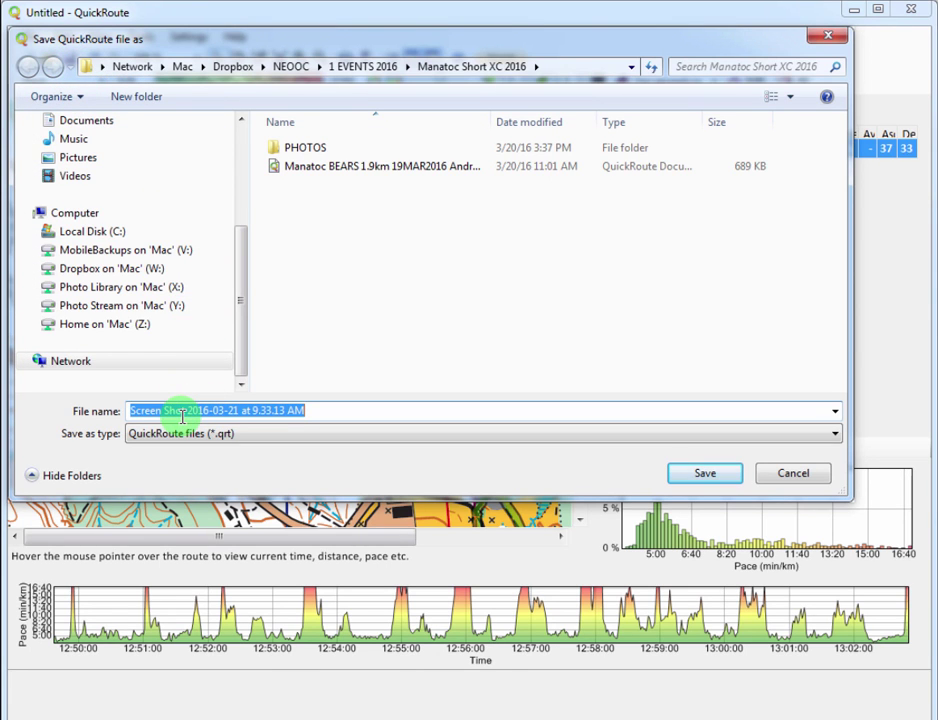
Name the file 'Manatoc Test File' and save it as .qrt.
type("Manatoc Test File")
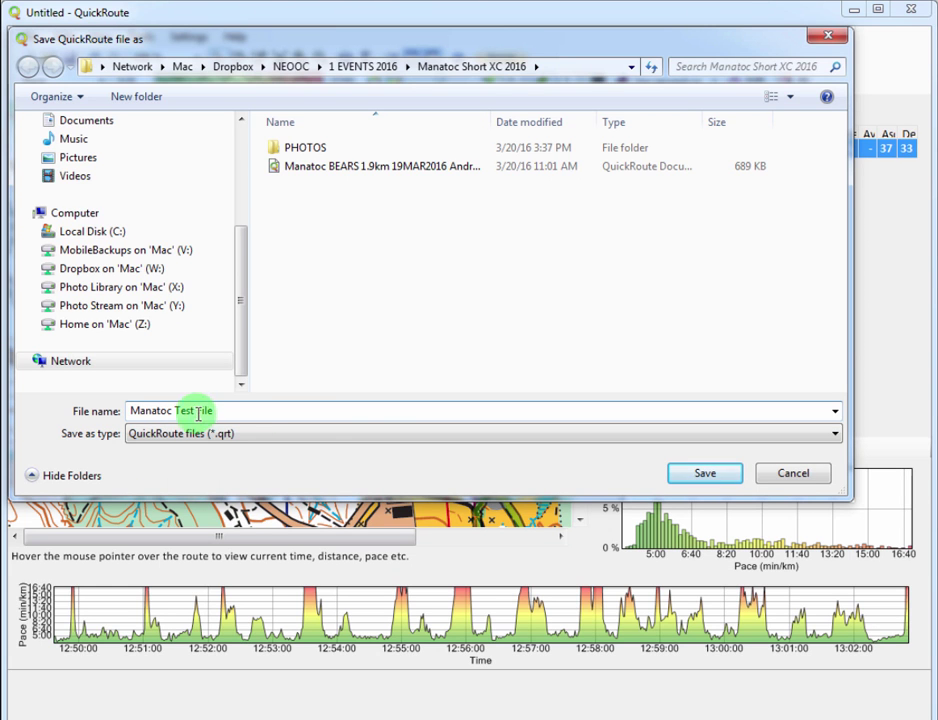
left_click(704, 476)
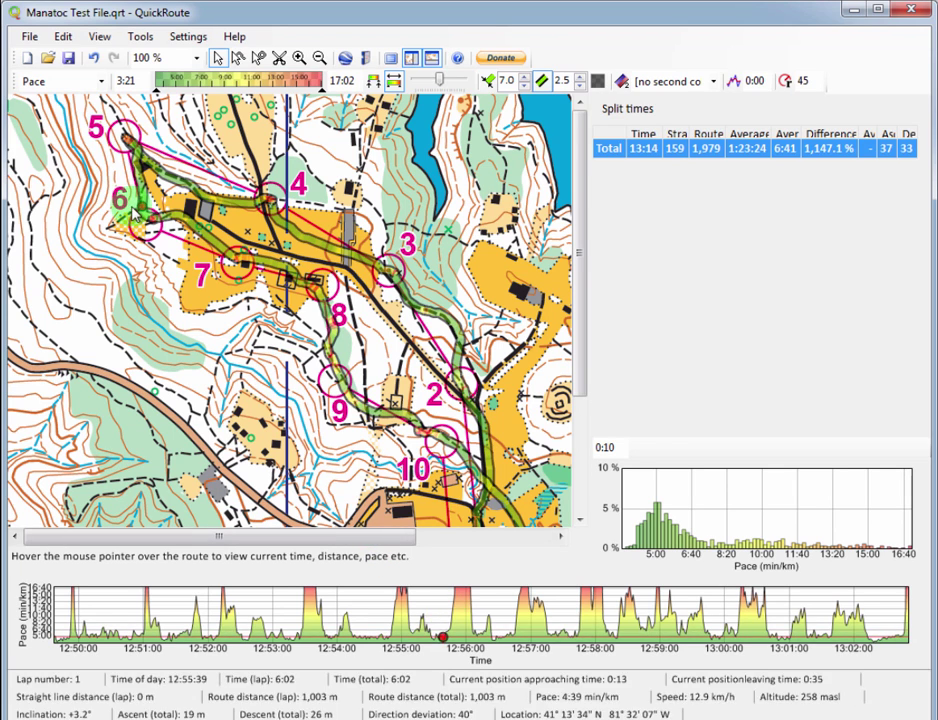
Export the map image as Manatoc Test File.png in PNG format at 100 % size.
left_click(29, 36)
mouse_move(98, 134)
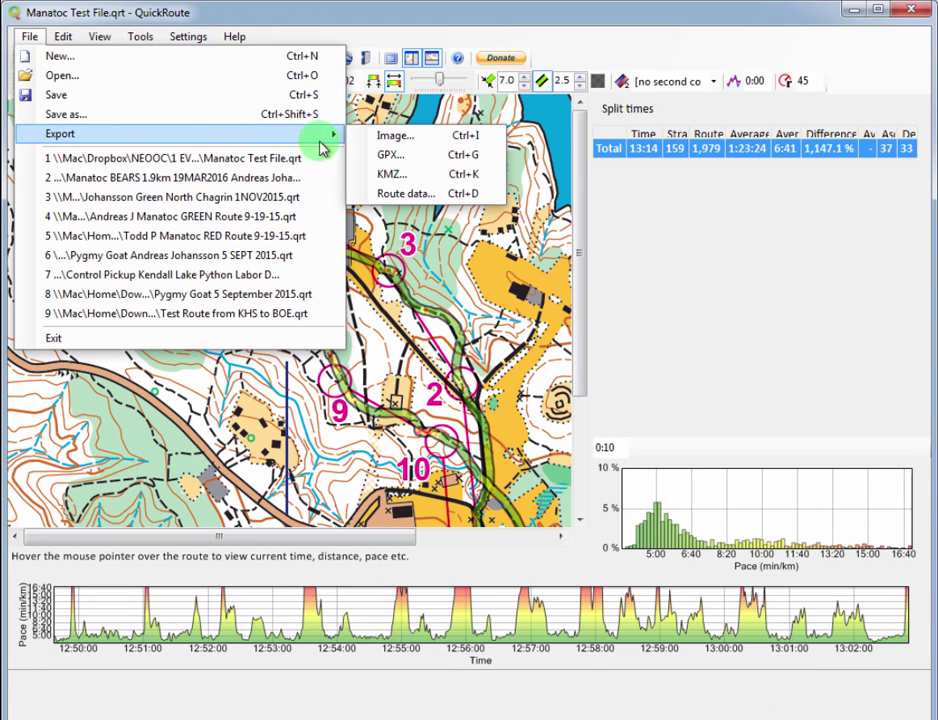
left_click(414, 141)
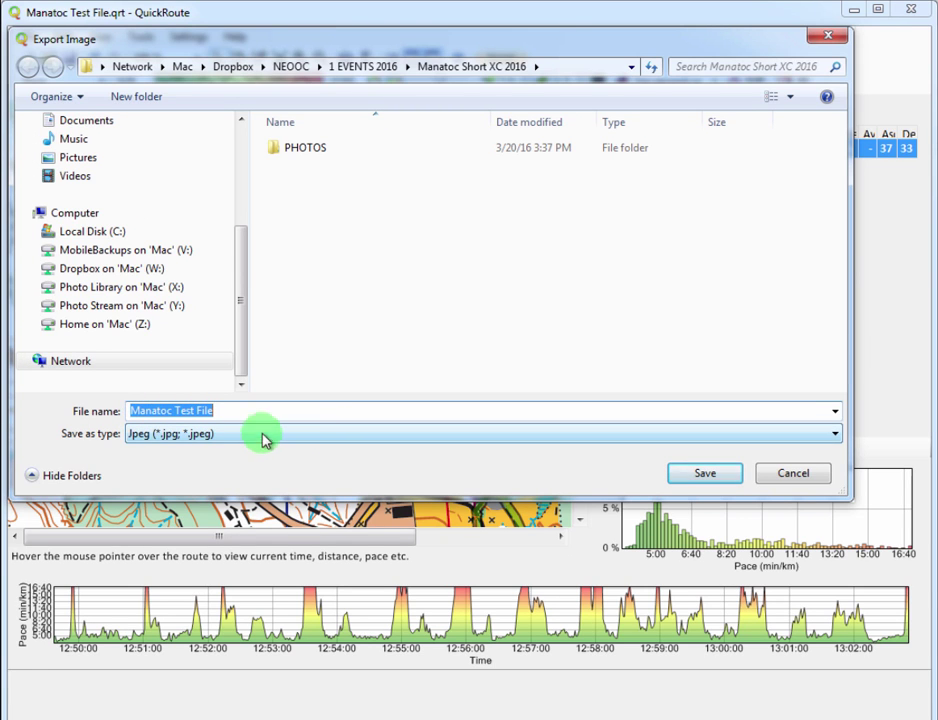
left_click(245, 442)
left_click(245, 467)
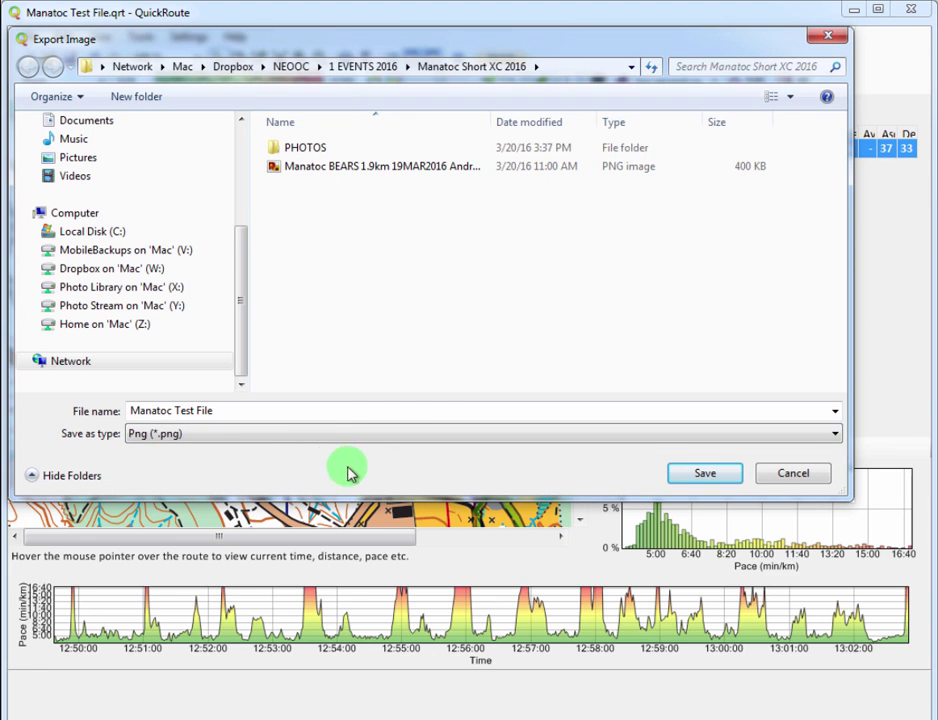
left_click(712, 478)
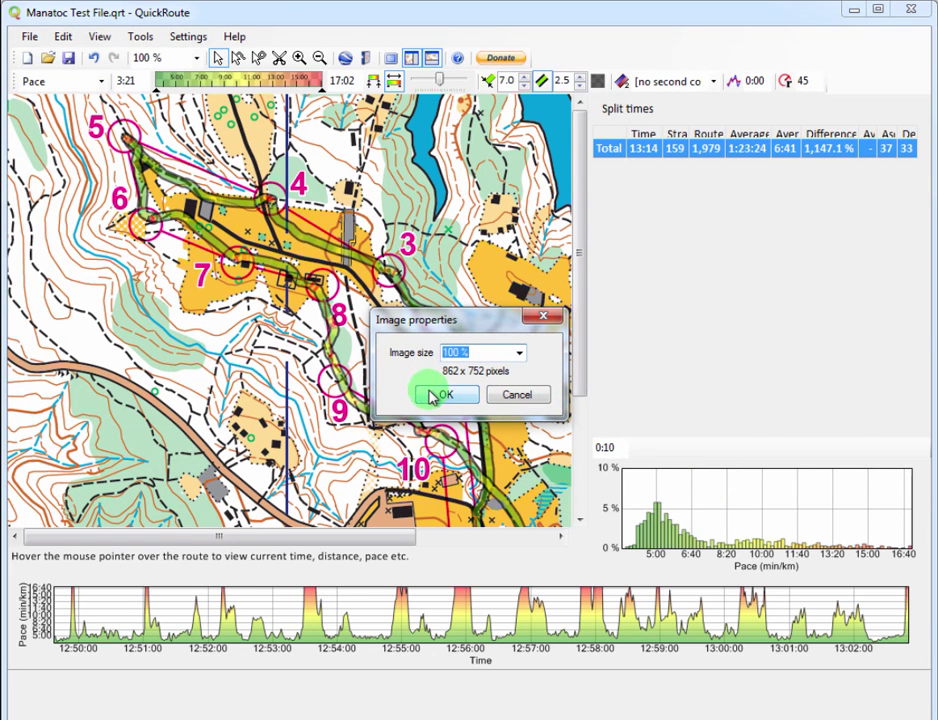
left_click(446, 396)
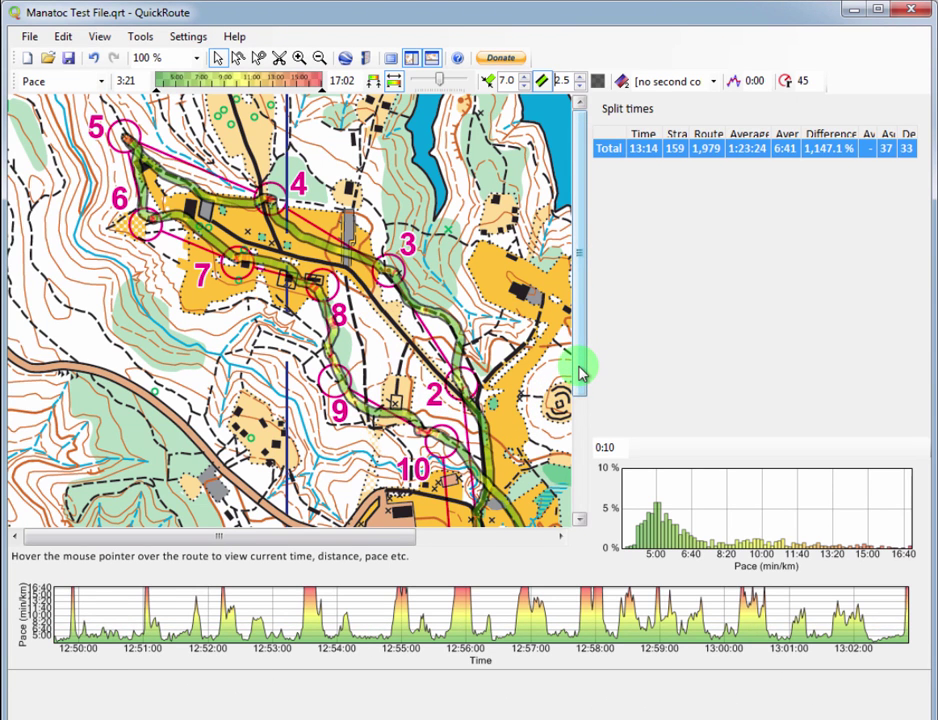
mouse_move(580, 373)
left_mouse_down()
mouse_move(582, 490)
mouse_move(593, 356)
left_mouse_up()
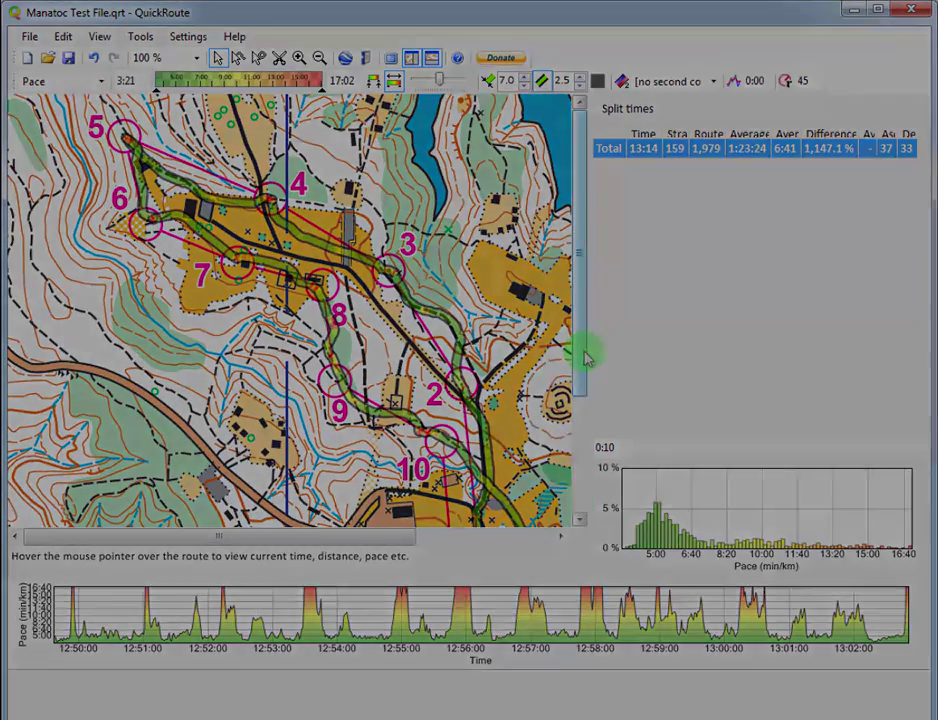